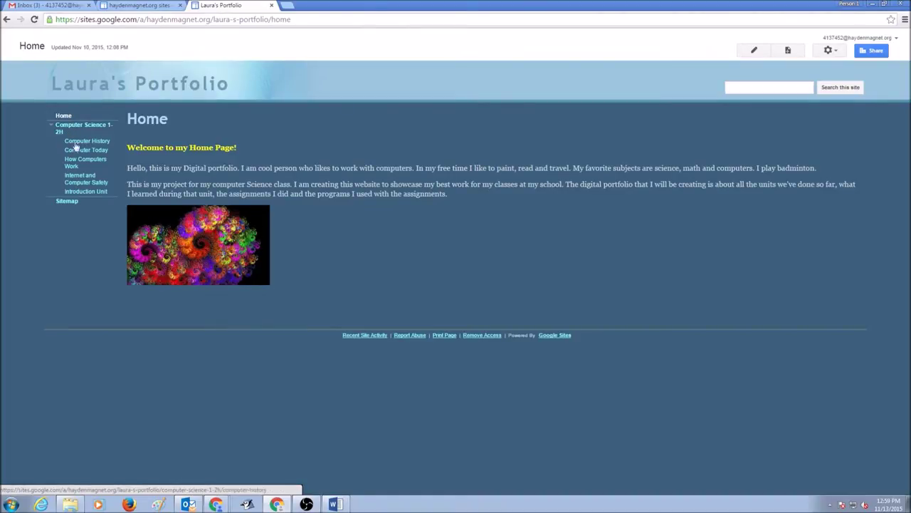
Open the Internet and Computer Safety page and start editing it
{"action": "left_click", "coordinate": [79, 182]}
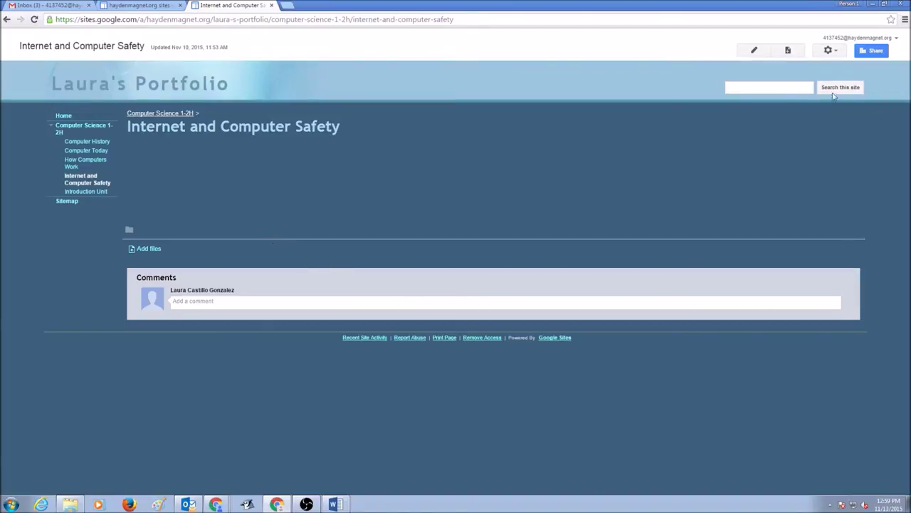
{"action": "left_click", "coordinate": [756, 52]}
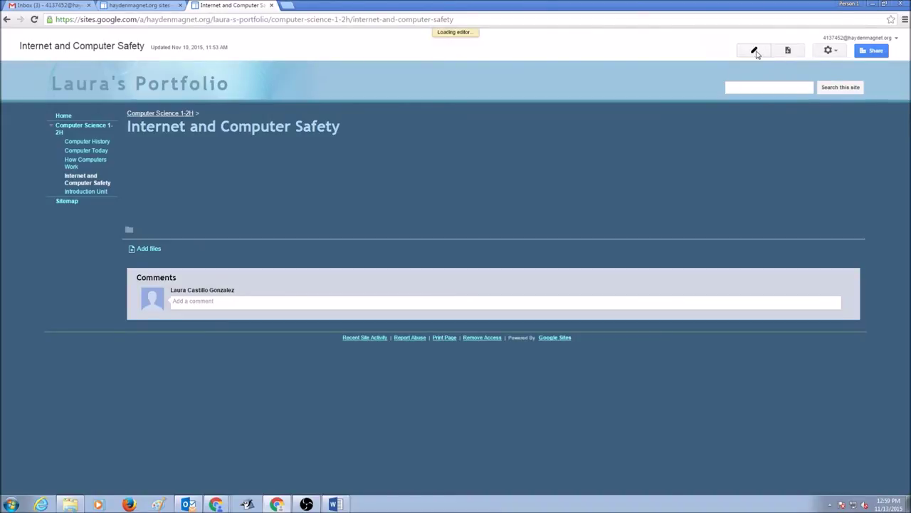
Try the two- and three-column page layouts, then settle on one column
{"action": "left_click", "coordinate": [290, 204]}
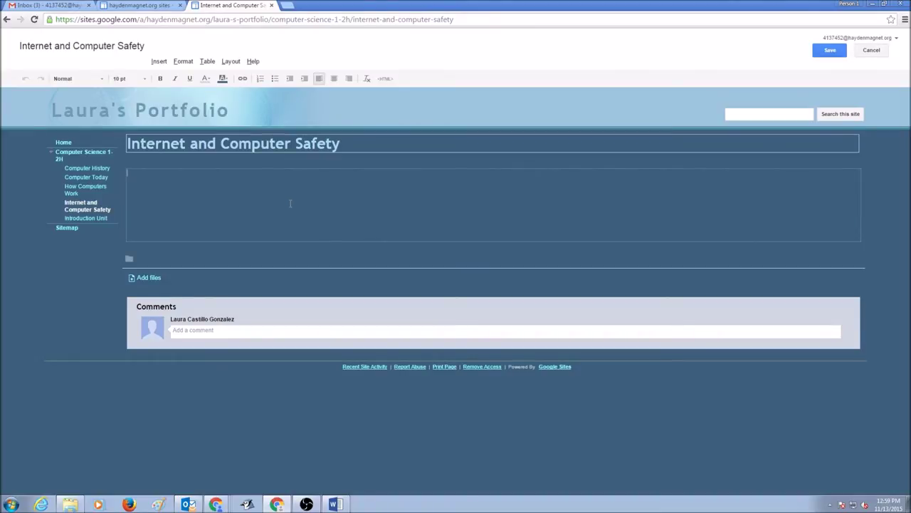
{"action": "left_click", "coordinate": [230, 64]}
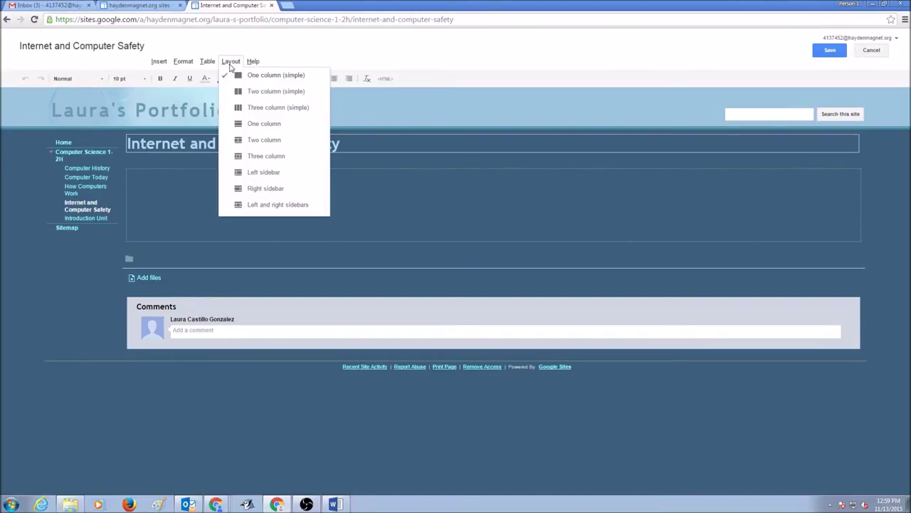
{"action": "left_click", "coordinate": [251, 145]}
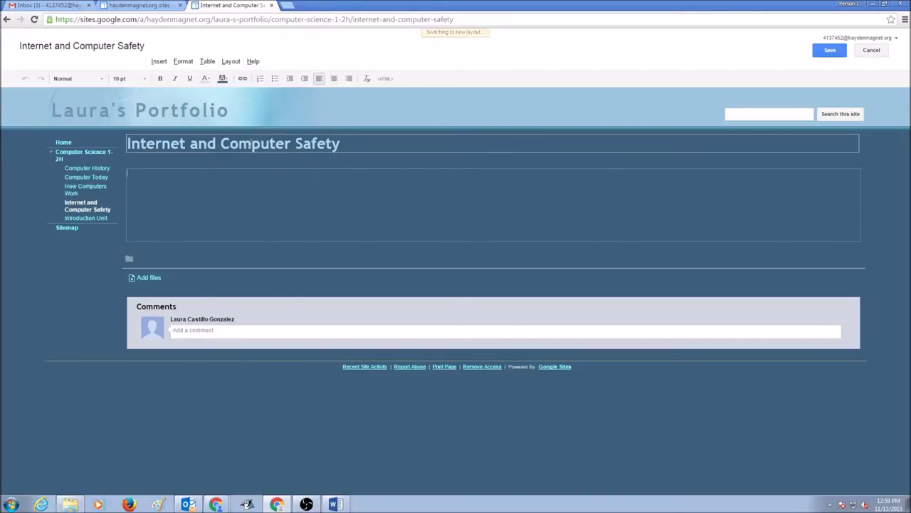
{"action": "left_click", "coordinate": [230, 62]}
{"action": "left_click", "coordinate": [263, 157]}
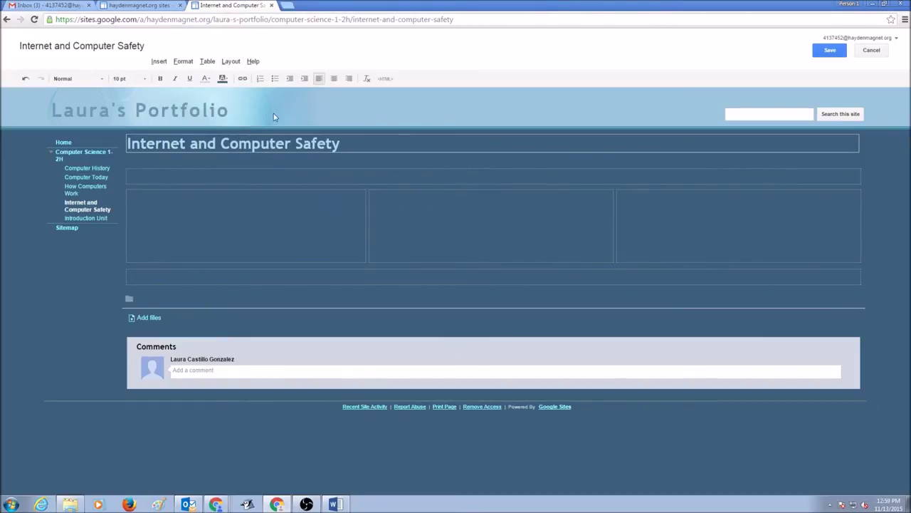
{"action": "left_click", "coordinate": [230, 62]}
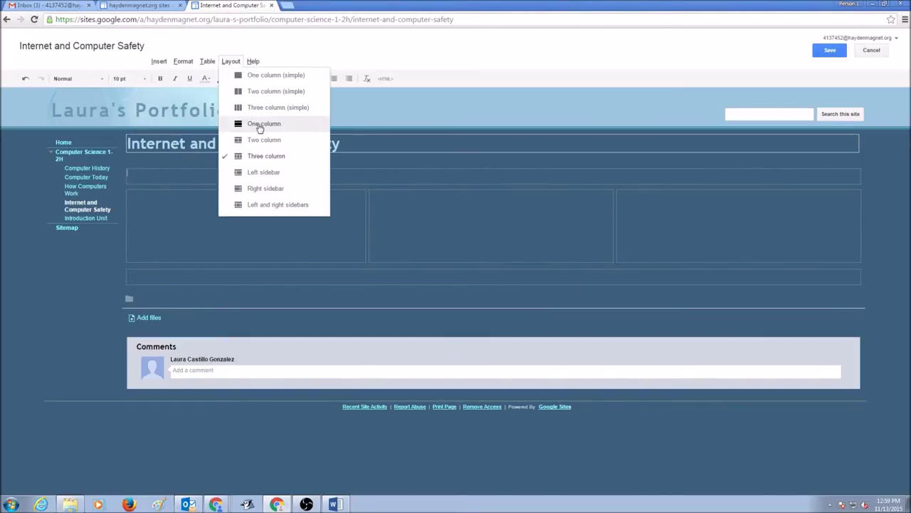
{"action": "left_click", "coordinate": [260, 125]}
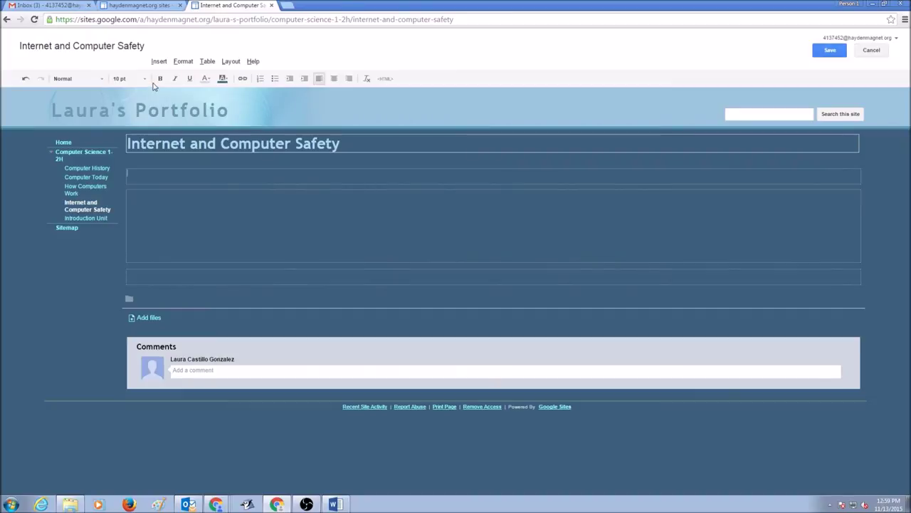
Set the text font to Georgia at 12 pt
{"action": "left_click", "coordinate": [100, 80]}
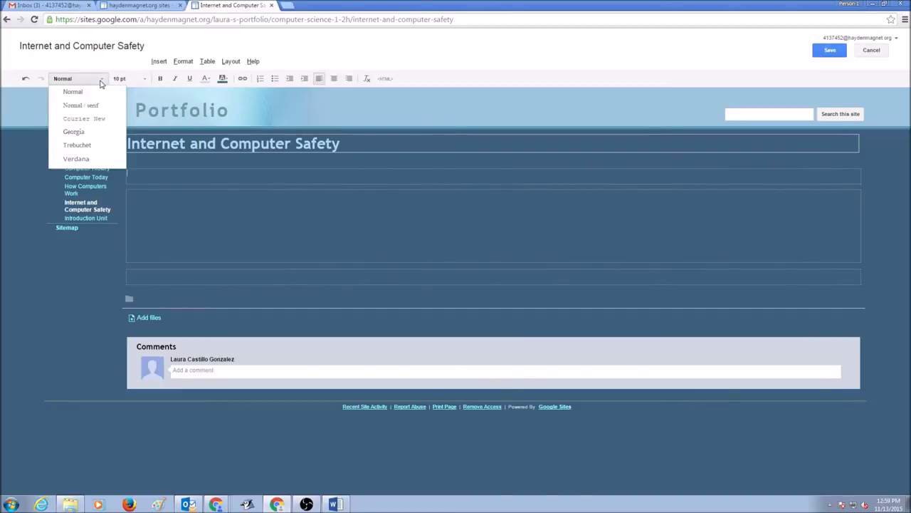
{"action": "left_click", "coordinate": [85, 132]}
{"action": "left_click", "coordinate": [132, 82]}
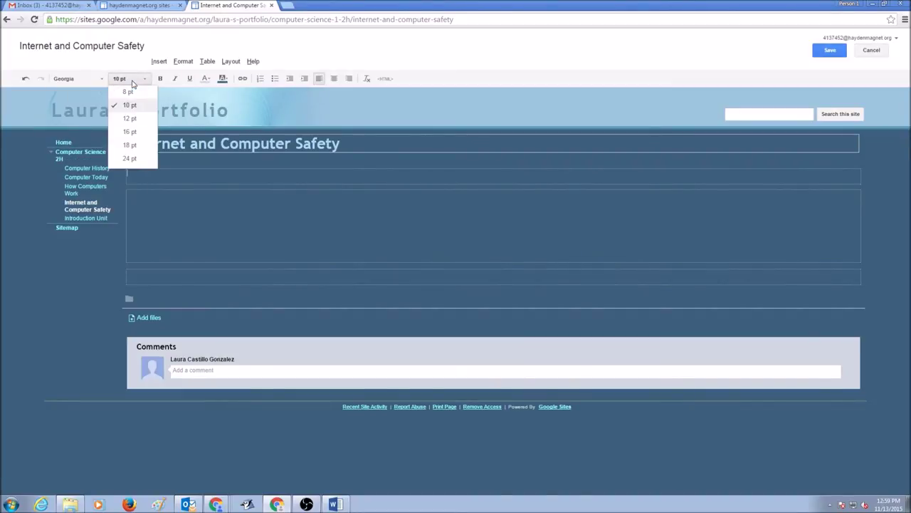
{"action": "left_click", "coordinate": [129, 119]}
{"action": "type", "text": "What I learned"}
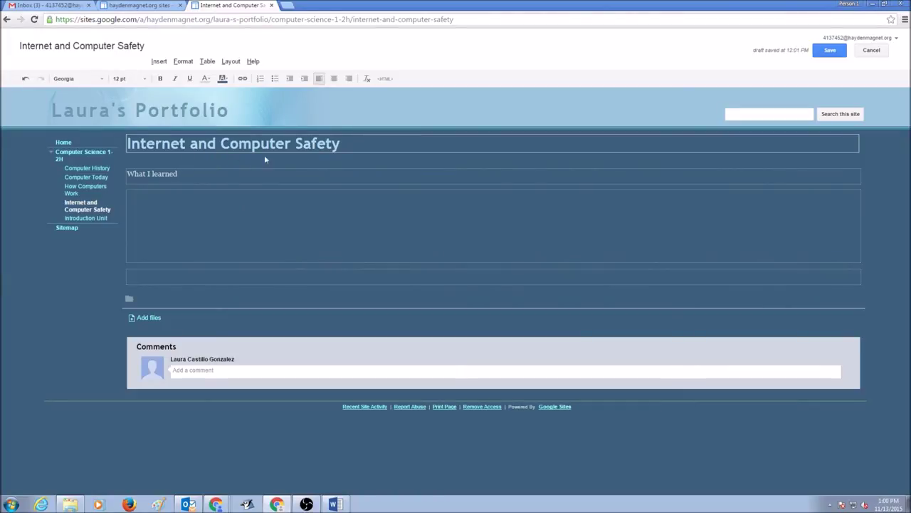
Copy the whole Word summary and start a new line under the heading
{"action": "left_click", "coordinate": [335, 504]}
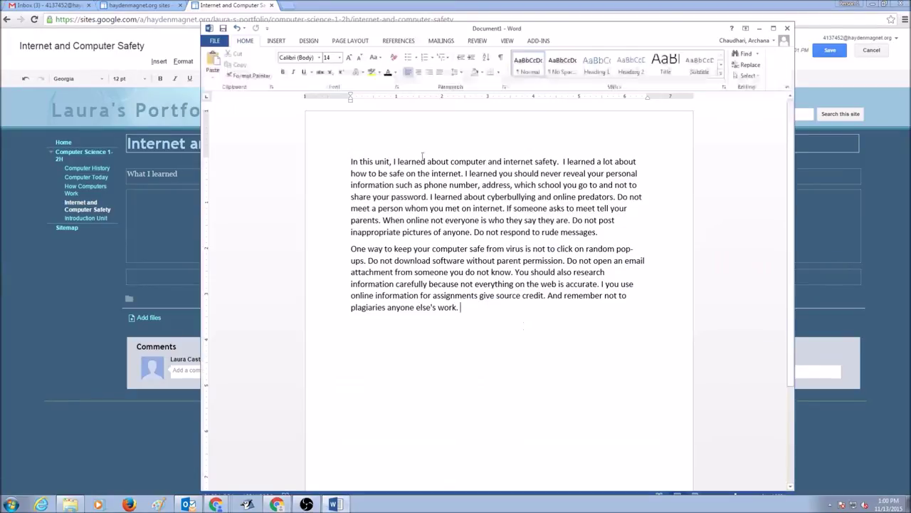
{"action": "key", "text": "ctrl+a"}
{"action": "key", "text": "ctrl+c"}
{"action": "left_click", "coordinate": [186, 176]}
{"action": "key", "text": "Return"}
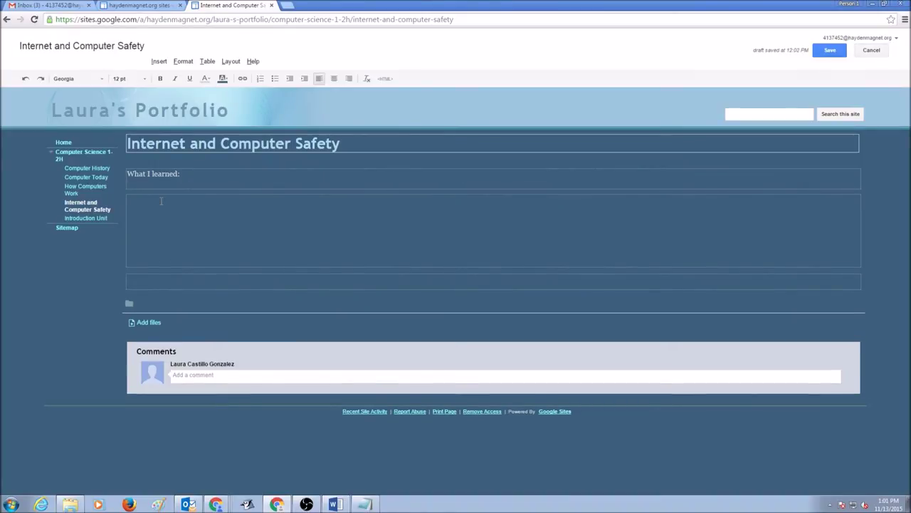
Paste the summary and correct it to cyber-bullying, plagiarize and 'Remember'
{"action": "key", "text": "ctrl+v"}
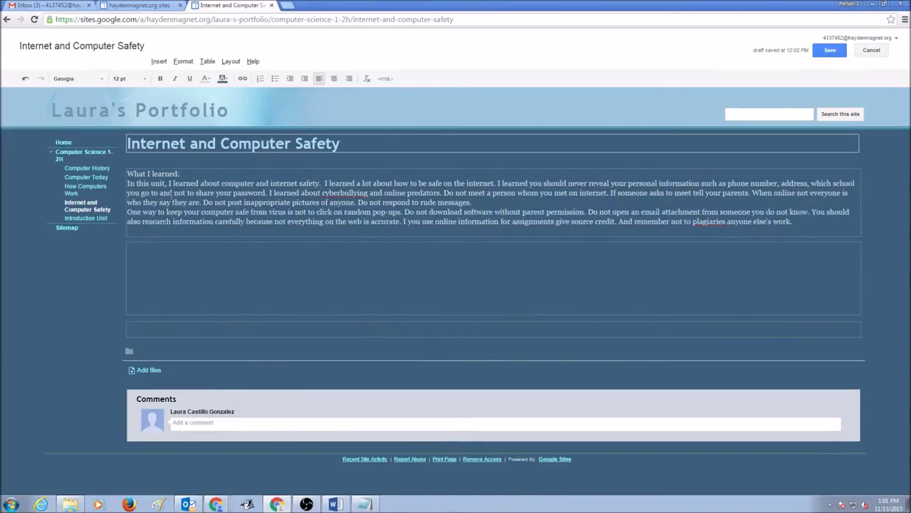
{"action": "key", "text": "Return"}
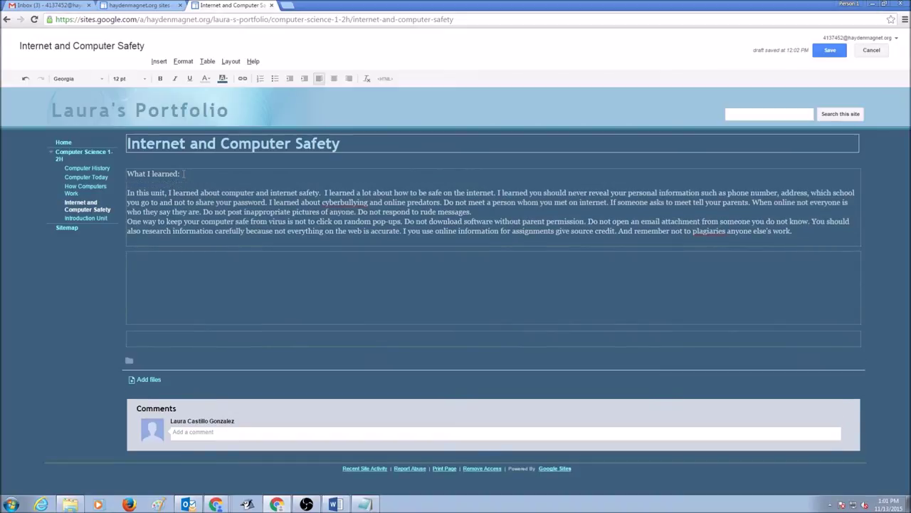
{"action": "right_click", "coordinate": [336, 204]}
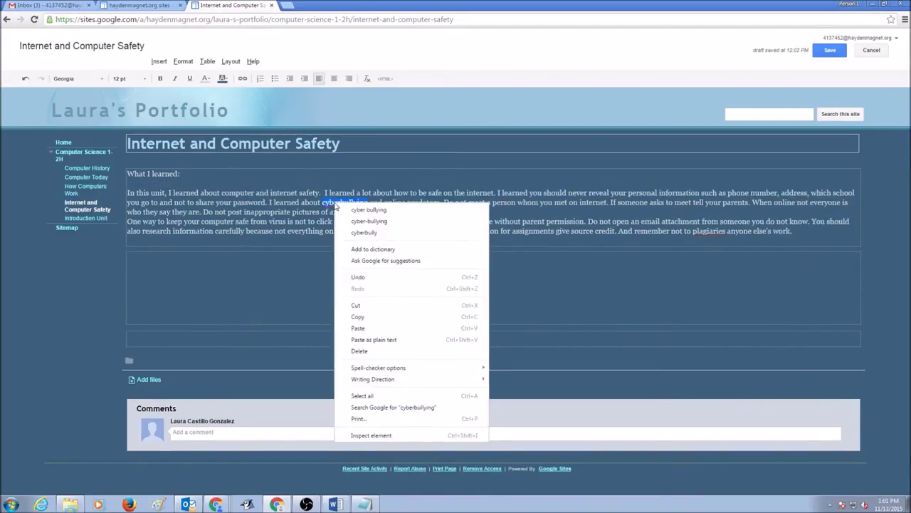
{"action": "left_click", "coordinate": [371, 222]}
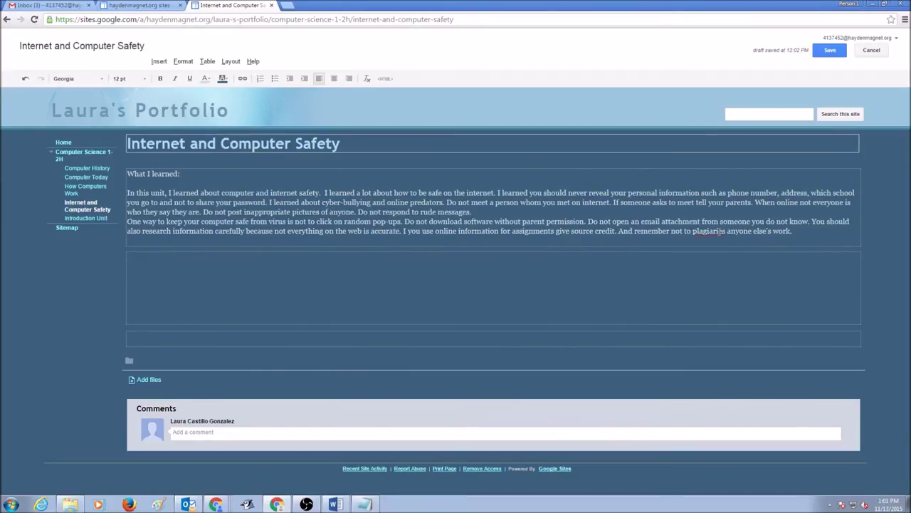
{"action": "right_click", "coordinate": [720, 231]}
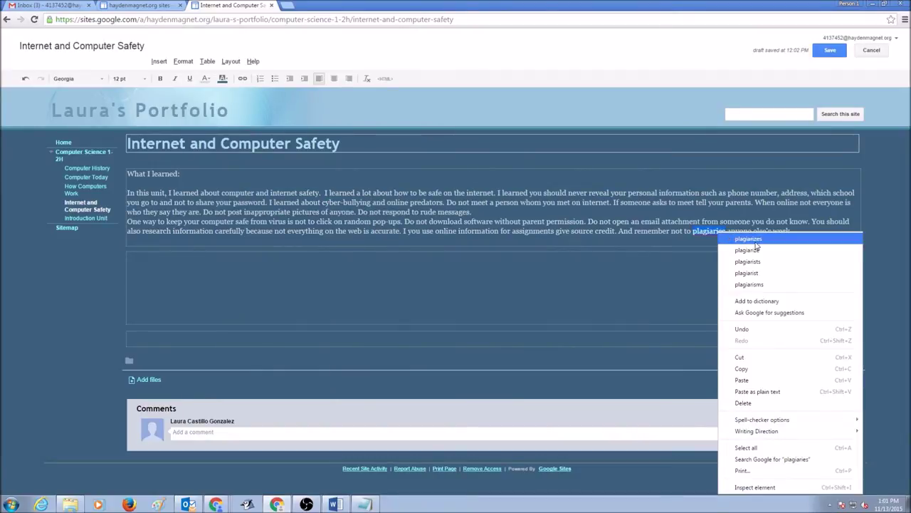
{"action": "left_click", "coordinate": [751, 250]}
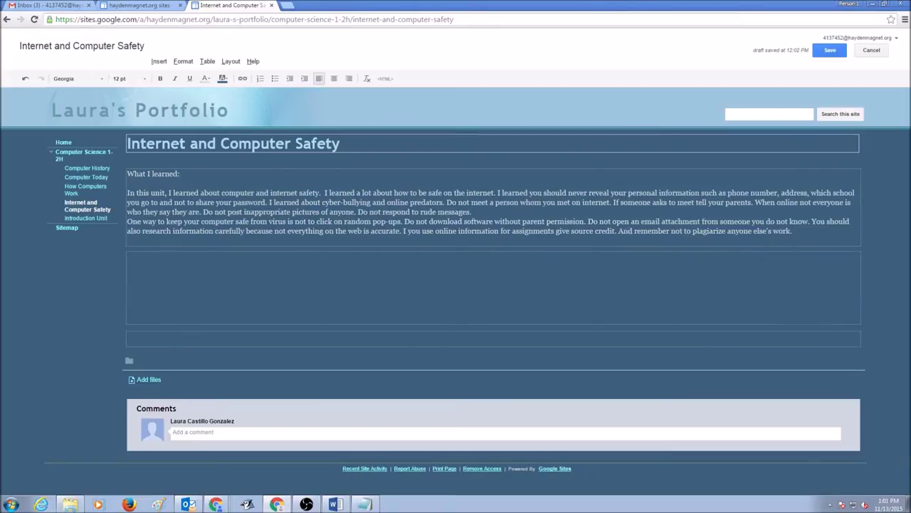
{"action": "double_click", "coordinate": [620, 231]}
{"action": "key", "text": "Delete"}
{"action": "key", "text": "Delete"}
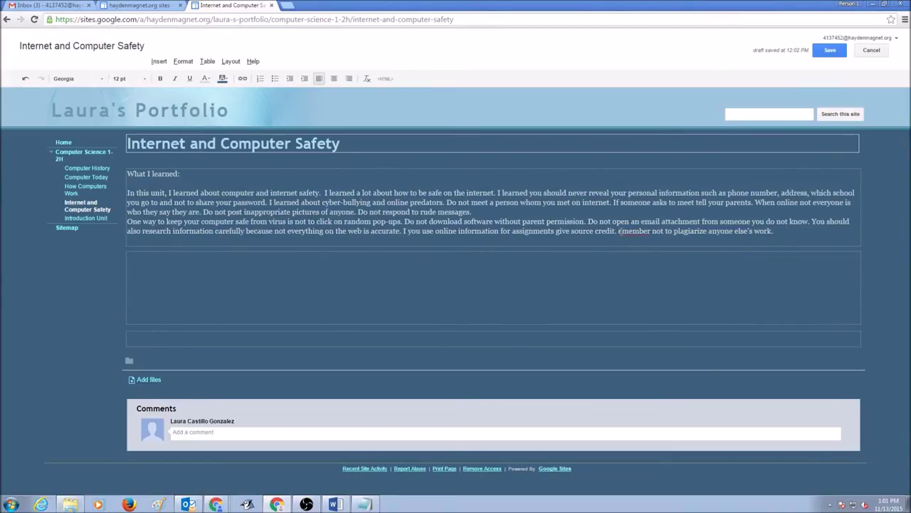
{"action": "type", "text": "R"}
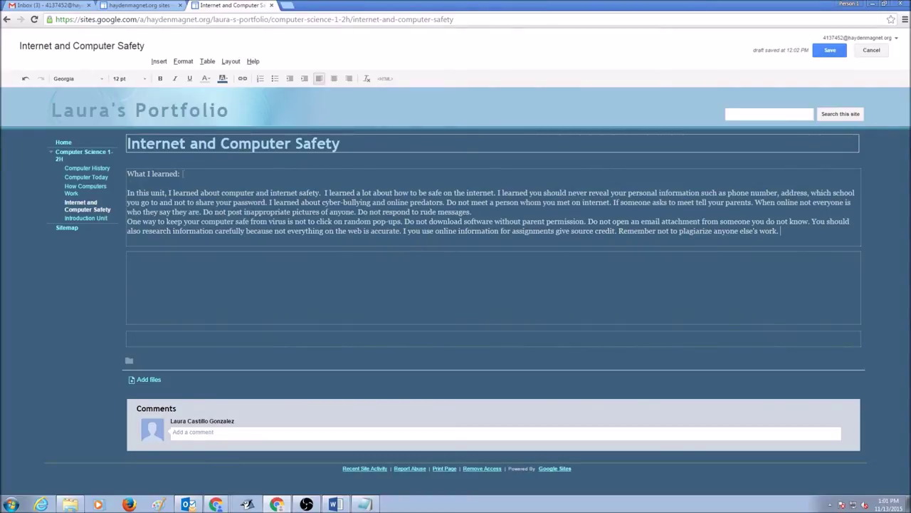
Make the 'What I learned:' heading bold and green, then select the summary paragraph
{"action": "left_click_drag", "start_coordinate": [183, 174], "coordinate": [127, 174]}
{"action": "left_click", "coordinate": [162, 80]}
{"action": "left_click", "coordinate": [205, 79]}
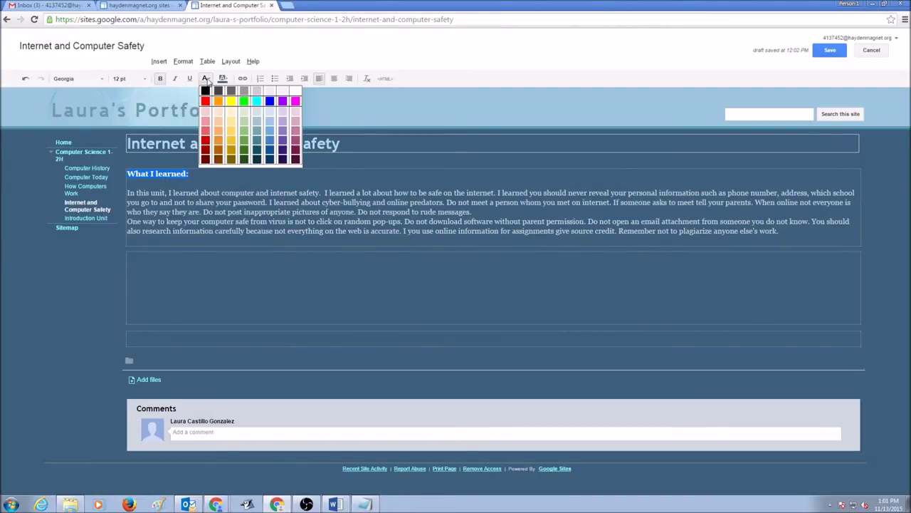
{"action": "left_click", "coordinate": [243, 102]}
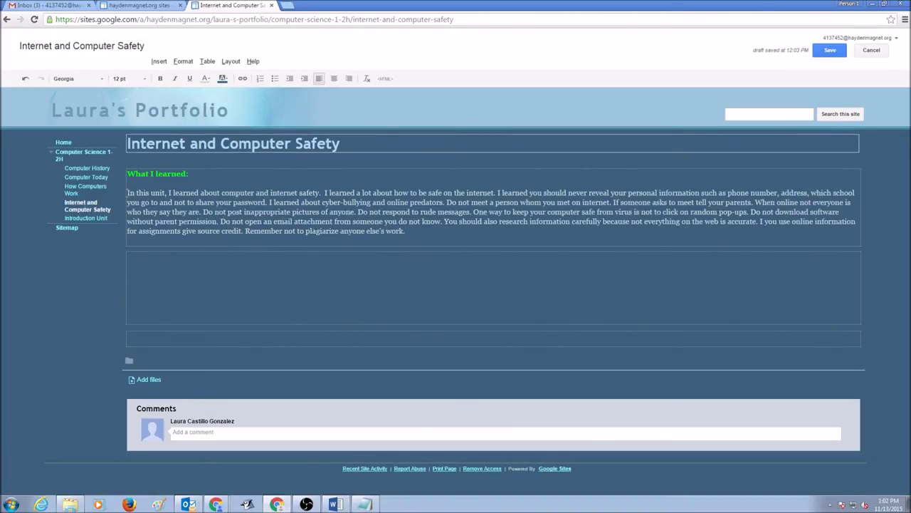
{"action": "left_click_drag", "start_coordinate": [128, 192], "coordinate": [415, 237]}
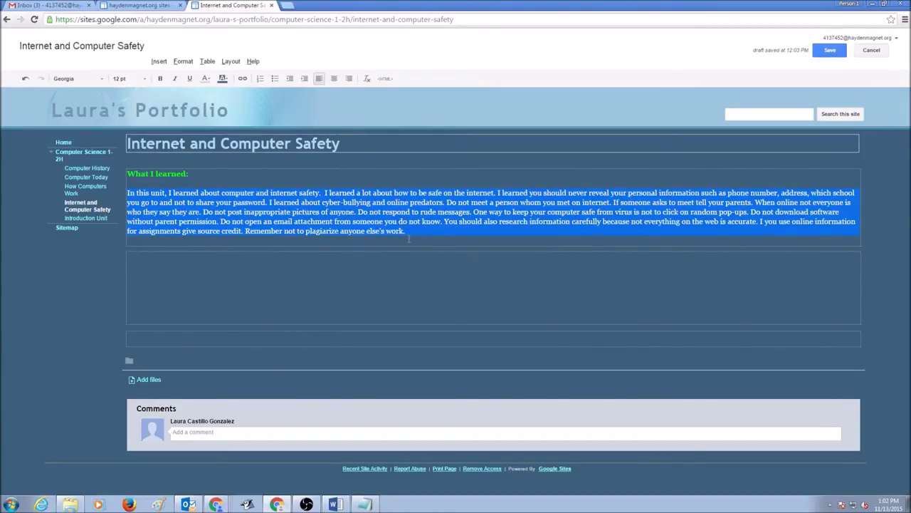
Format the summary paragraph as 12 pt Georgia
{"action": "left_click", "coordinate": [141, 80]}
{"action": "left_click", "coordinate": [140, 106]}
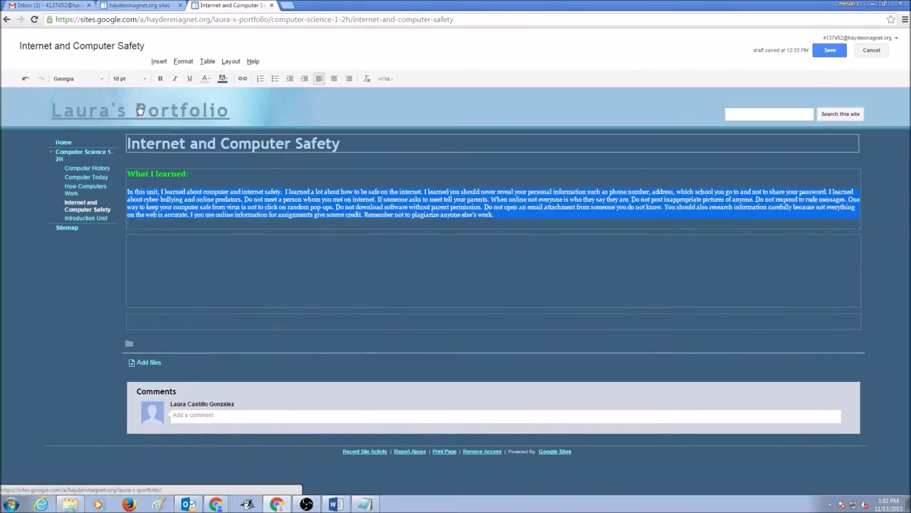
{"action": "left_click", "coordinate": [117, 79]}
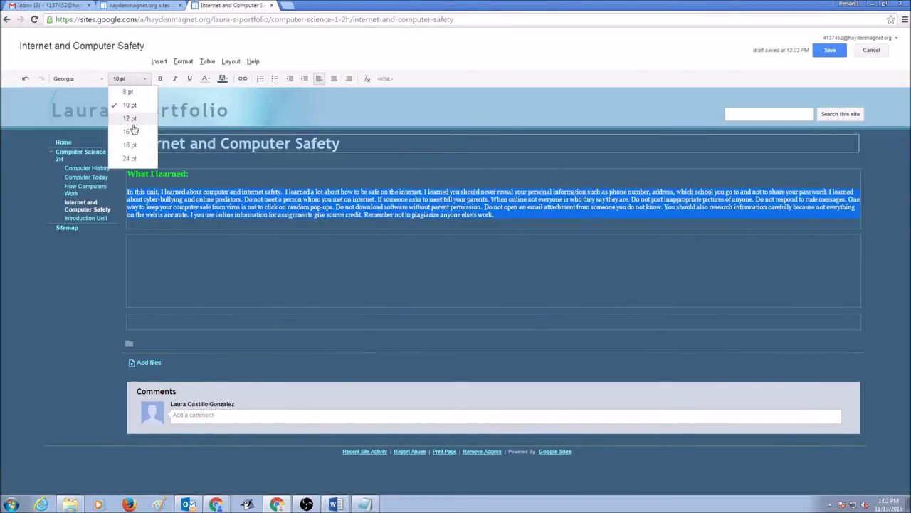
{"action": "left_click", "coordinate": [132, 120]}
{"action": "left_click", "coordinate": [90, 81]}
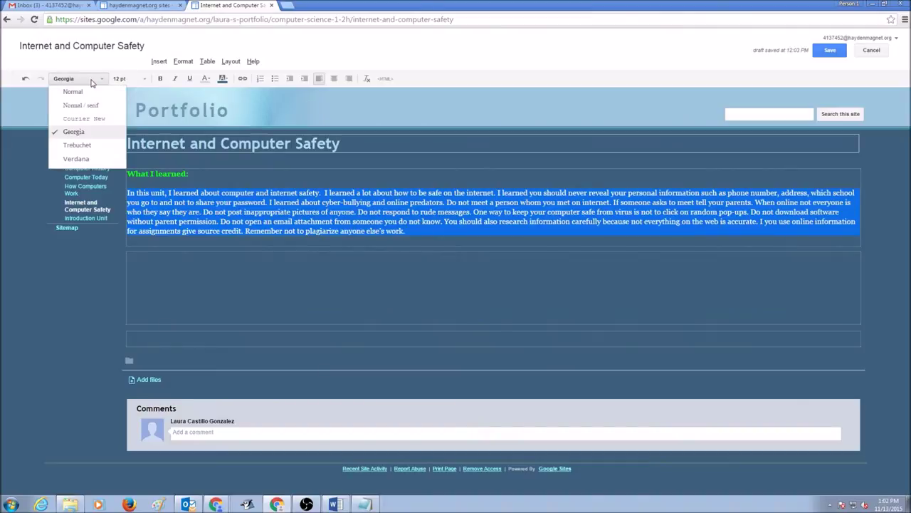
{"action": "left_click", "coordinate": [91, 93]}
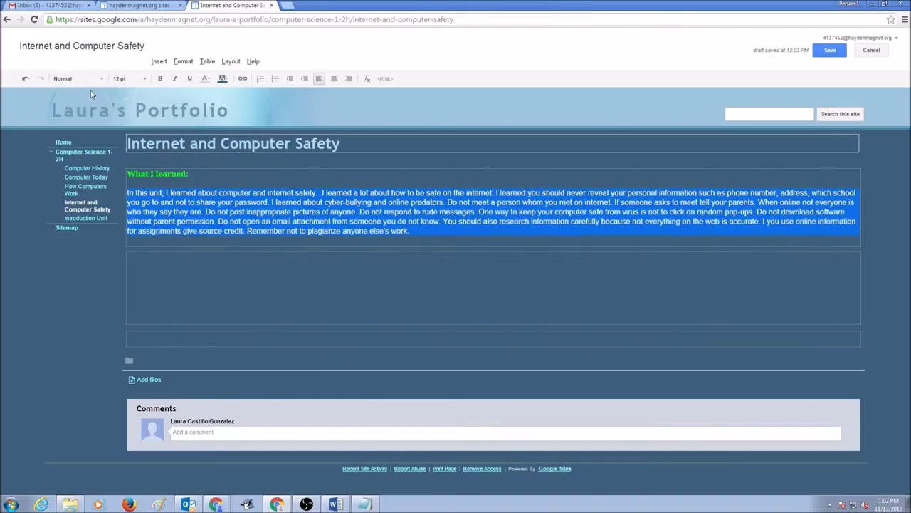
{"action": "left_click", "coordinate": [90, 80]}
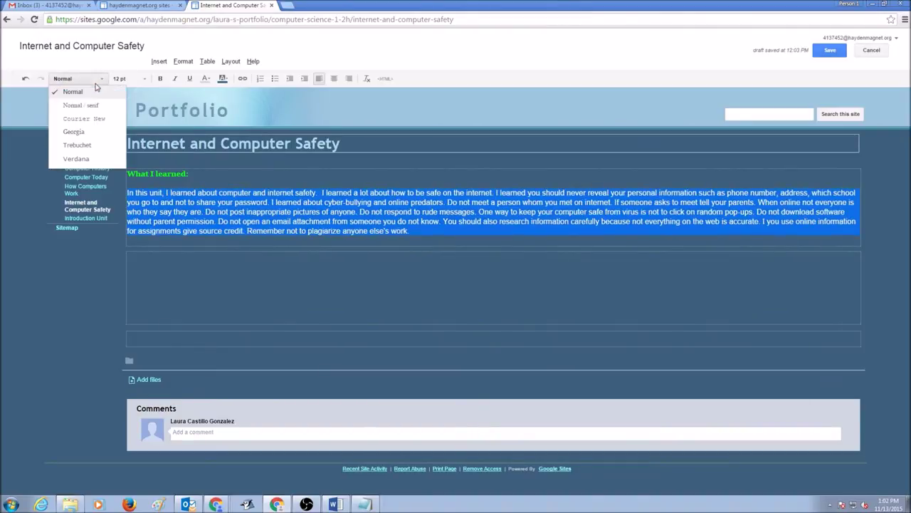
{"action": "left_click", "coordinate": [90, 128]}
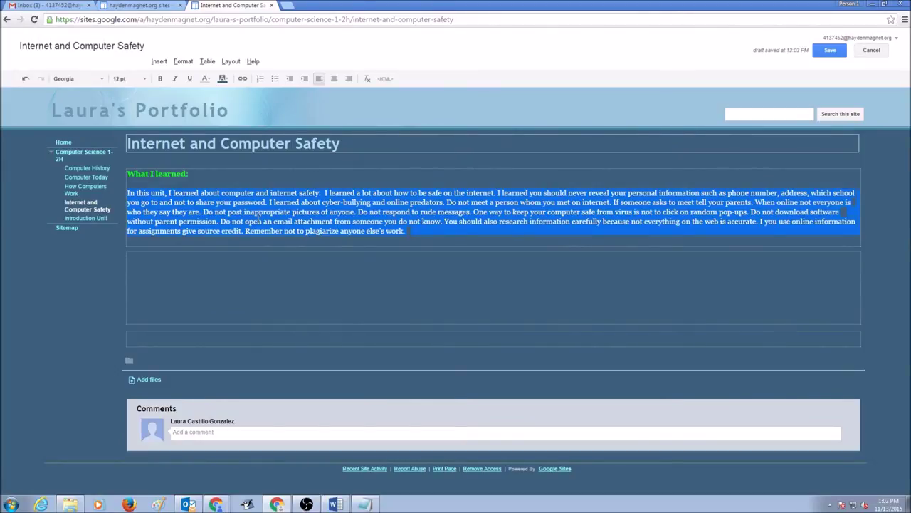
{"action": "left_click", "coordinate": [318, 265]}
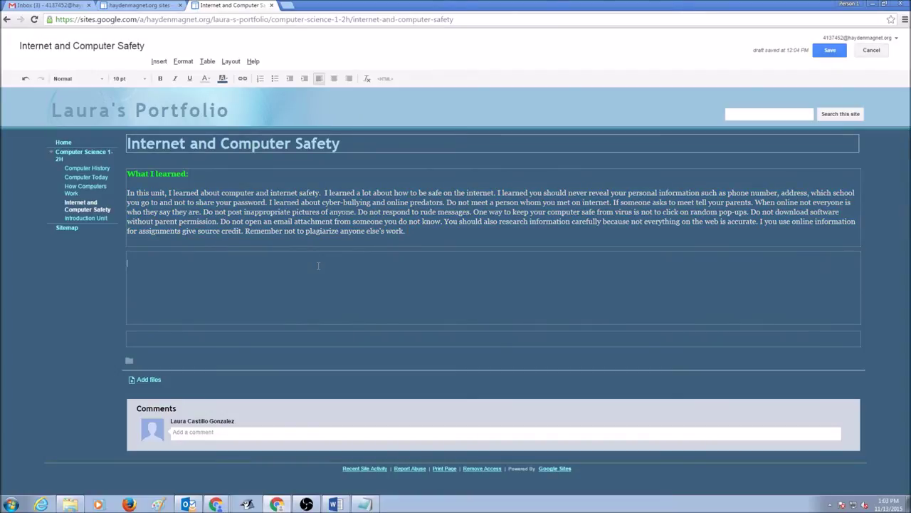
Add a 'Software Used:' heading in green 12 pt Georgia
{"action": "type", "text": "S"}
{"action": "type", "text": "oftware "}
{"action": "type", "text": "Used:"}
{"action": "left_click_drag", "start_coordinate": [186, 264], "coordinate": [127, 263]}
{"action": "left_click", "coordinate": [74, 78]}
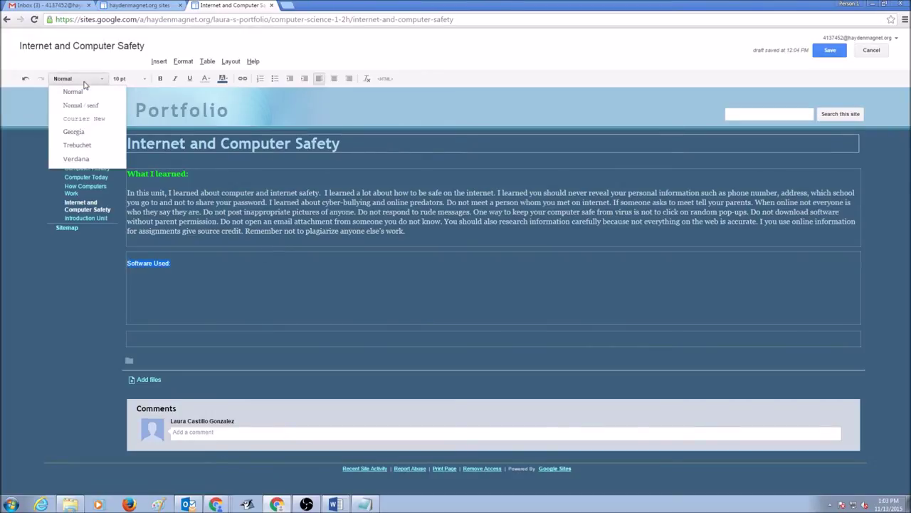
{"action": "left_click", "coordinate": [80, 134]}
{"action": "left_click", "coordinate": [128, 78]}
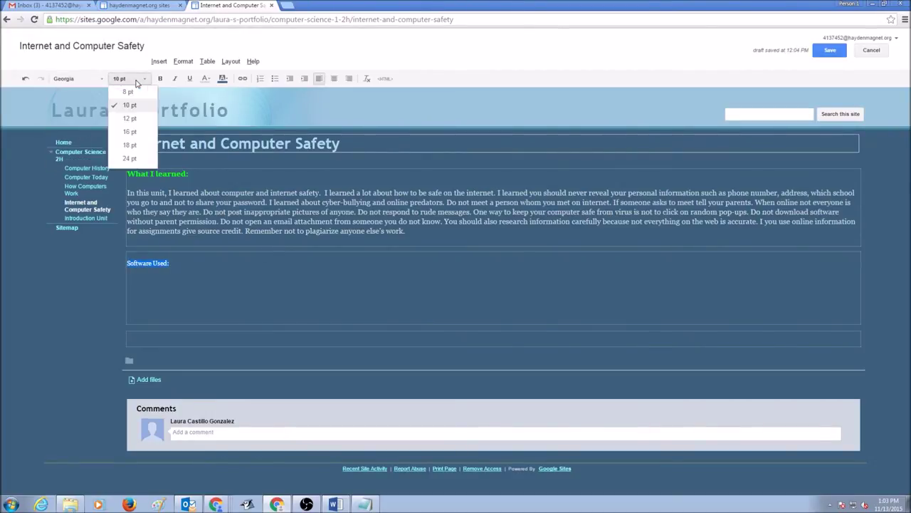
{"action": "left_click", "coordinate": [134, 119]}
{"action": "left_click", "coordinate": [206, 79]}
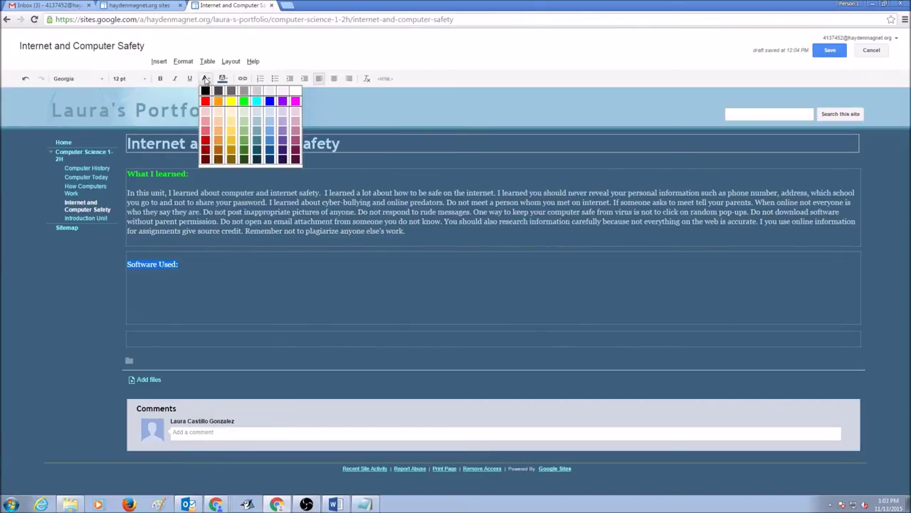
{"action": "left_click", "coordinate": [245, 102]}
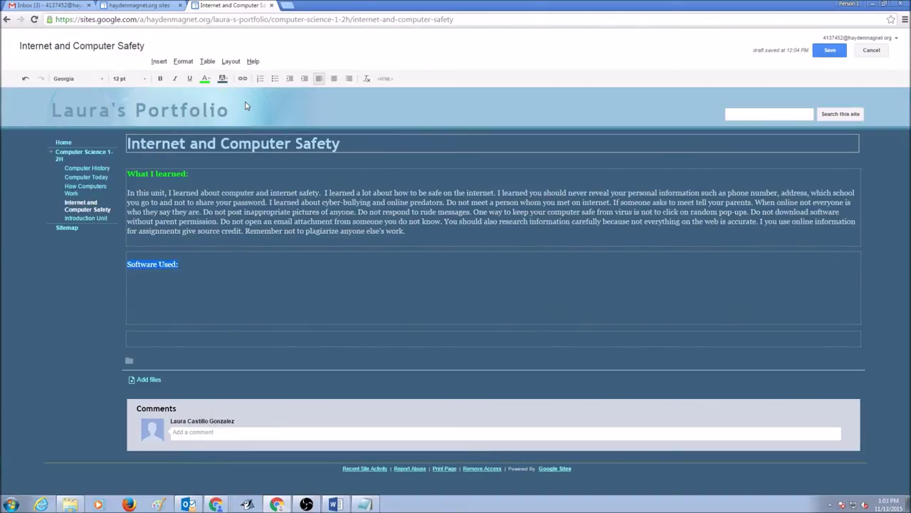
{"action": "left_click", "coordinate": [199, 267]}
List Comic Life, Microsoft Word and Google Chrome, fixing 'Microsift' and removing stray 'assignments'
{"action": "type", "text": "assignments Co"}
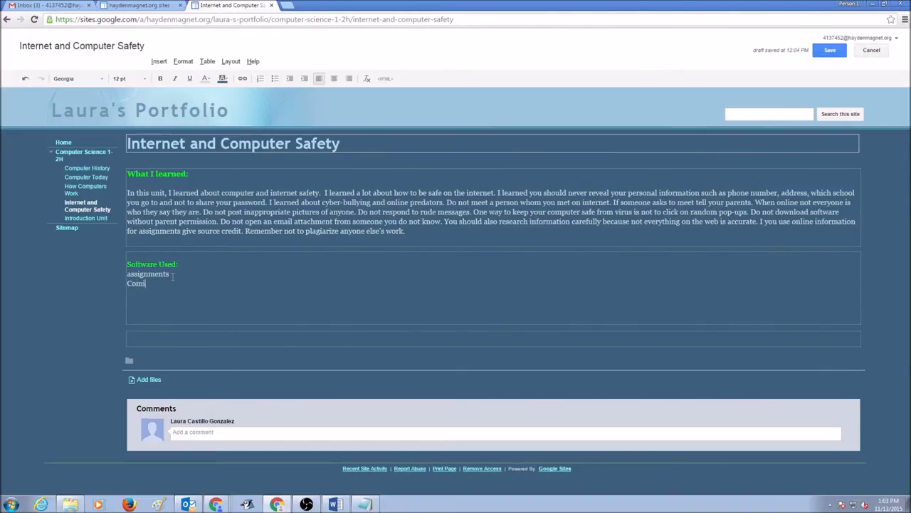
{"action": "type", "text": "mic Life"}
{"action": "key", "text": "Return"}
{"action": "type", "text": "Mi"}
{"action": "type", "text": "cro"}
{"action": "type", "text": "sift"}
{"action": "type", "text": "Word"}
{"action": "right_click", "coordinate": [151, 292]}
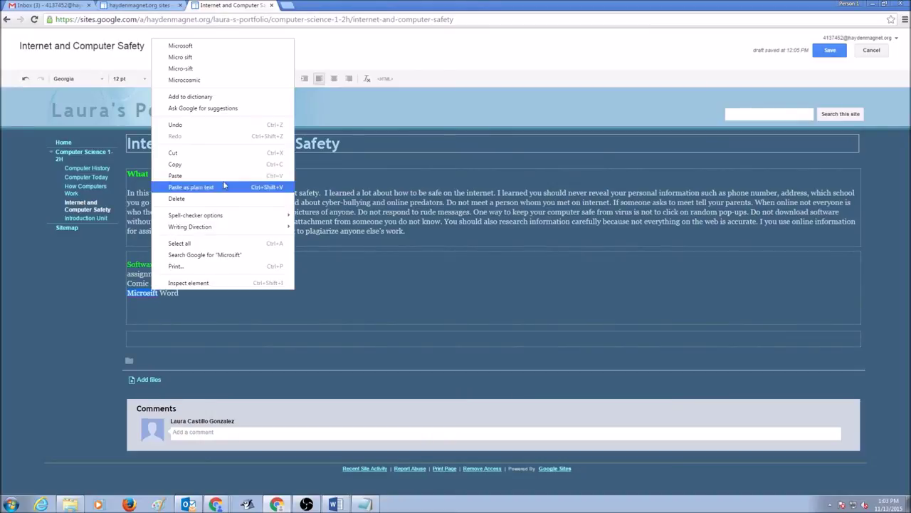
{"action": "left_click", "coordinate": [196, 45]}
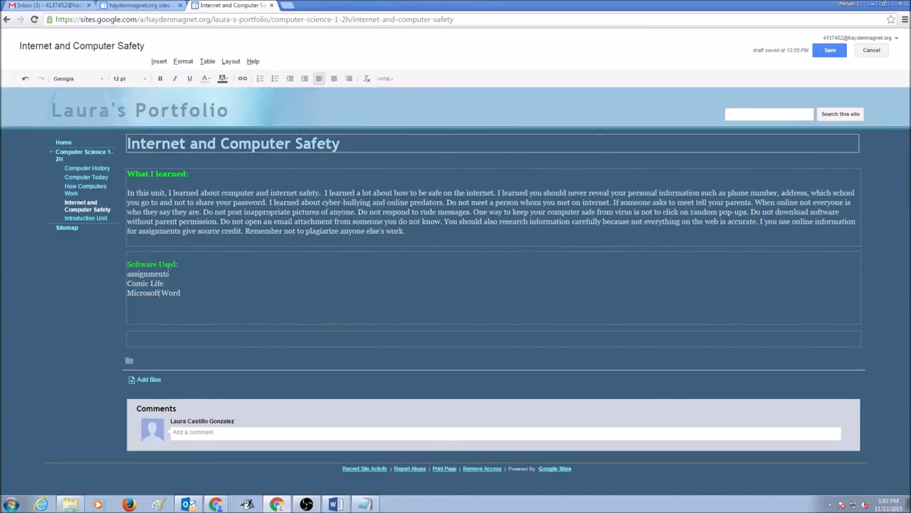
{"action": "key", "text": "shift+Left"}
{"action": "key", "text": "shift+Left"}
{"action": "key", "text": "shift+Left"}
{"action": "key", "text": "BackSpace"}
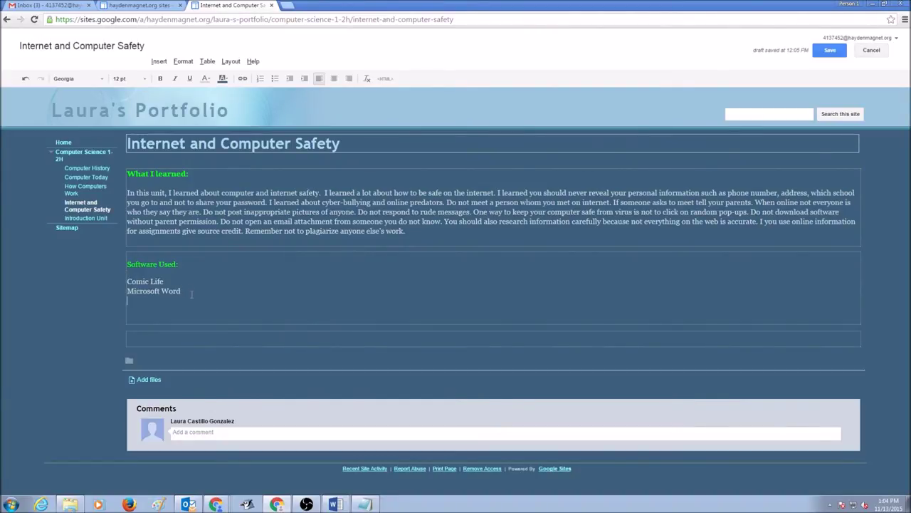
{"action": "type", "text": "Google "}
{"action": "type", "text": "Chrome"}
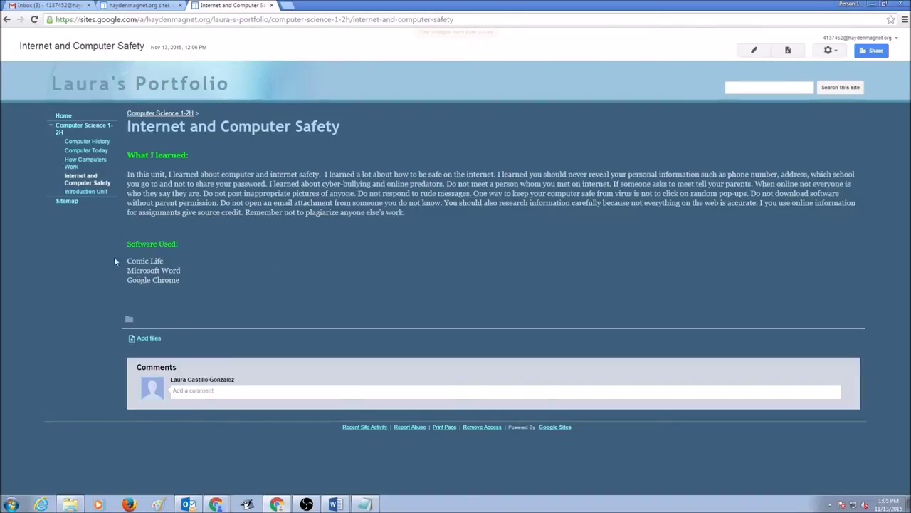
{"action": "left_click", "coordinate": [754, 52]}
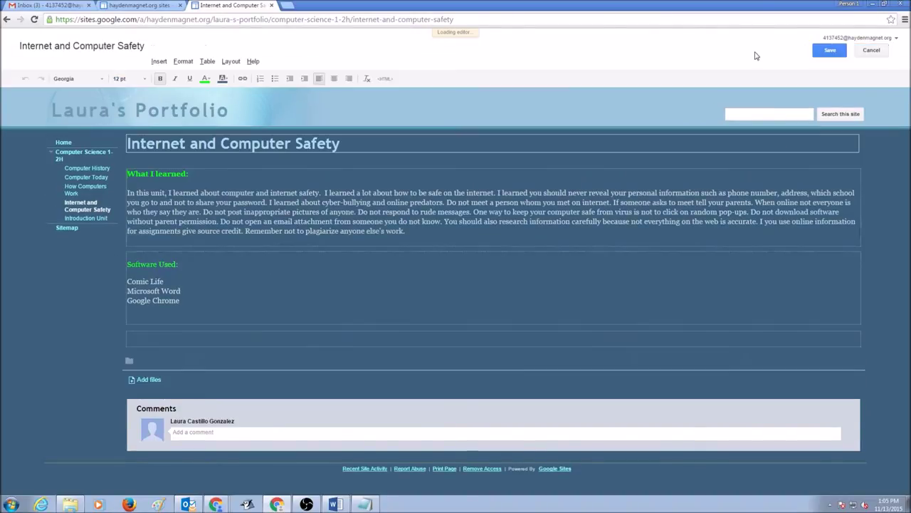
Switch the page to two columns and move the Software Used list right
{"action": "left_click", "coordinate": [235, 62]}
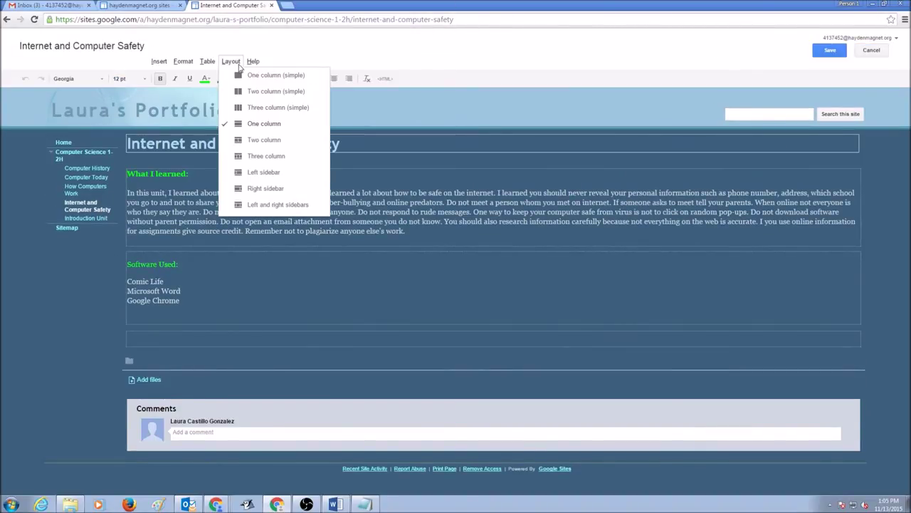
{"action": "left_click", "coordinate": [264, 141]}
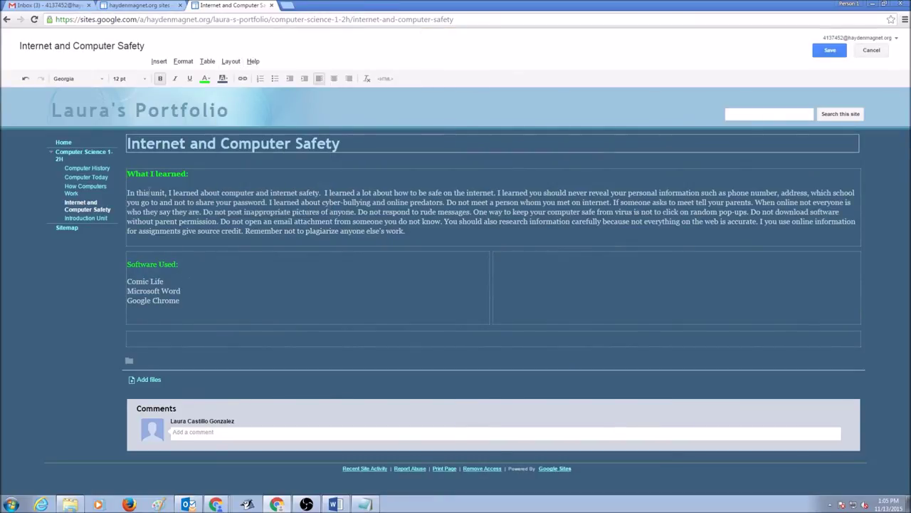
{"action": "left_click_drag", "start_coordinate": [126, 262], "coordinate": [200, 305]}
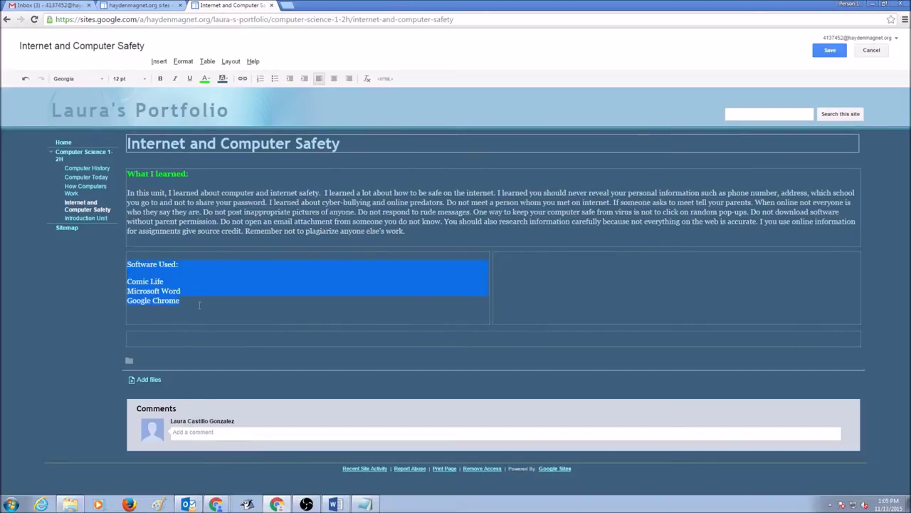
{"action": "key", "text": "ctrl+x"}
{"action": "key", "text": "ctrl+v"}
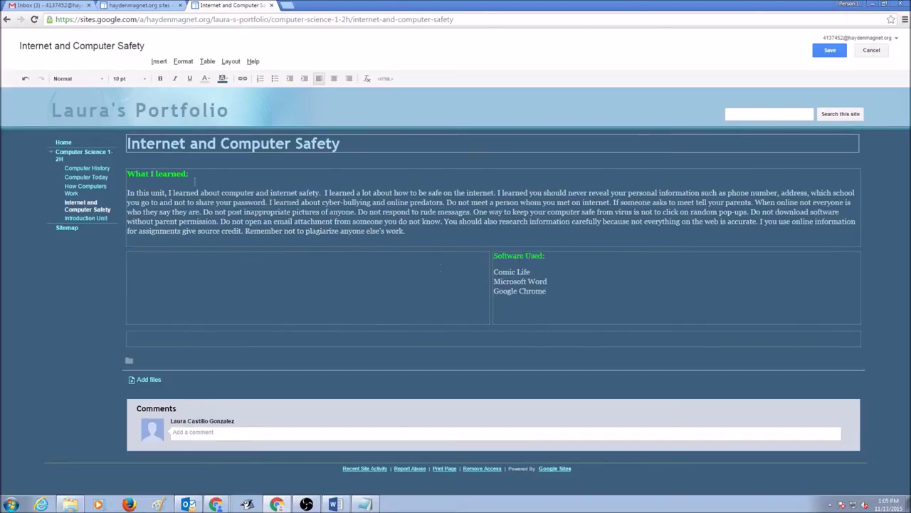
Move the What I learned section into the left column and save
{"action": "left_click_drag", "start_coordinate": [127, 173], "coordinate": [406, 232]}
{"action": "key", "text": "Delete"}
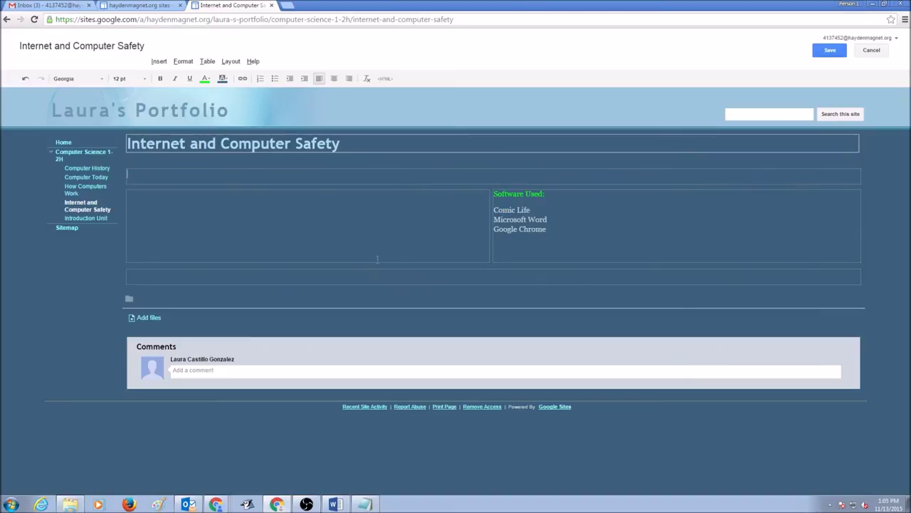
{"action": "key", "text": "ctrl+v"}
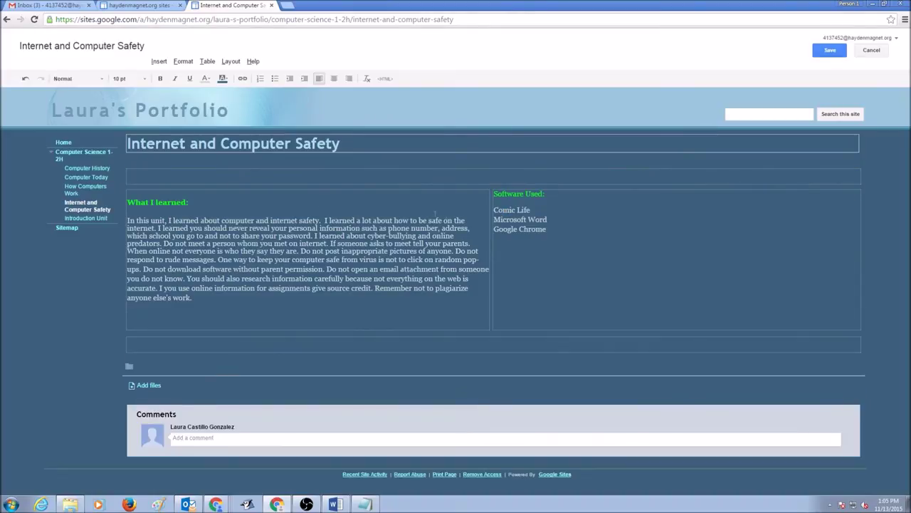
{"action": "key", "text": "Delete"}
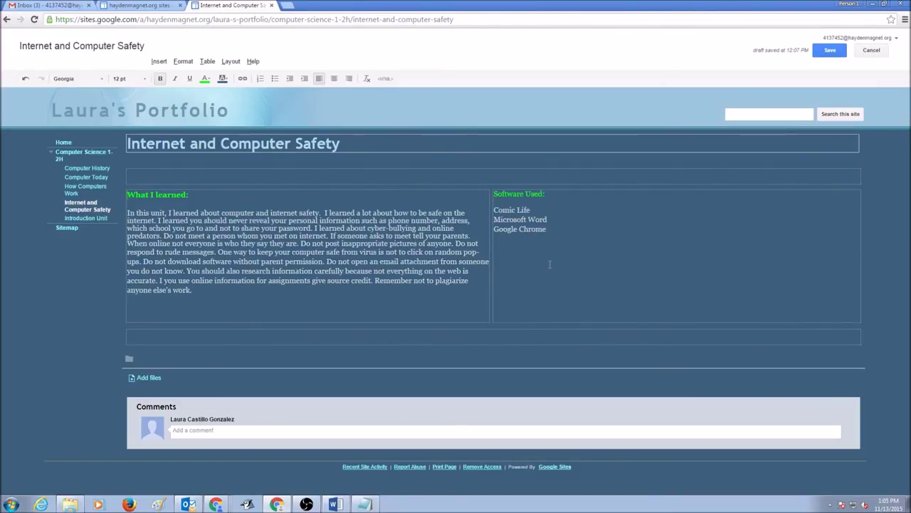
{"action": "left_click", "coordinate": [830, 50]}
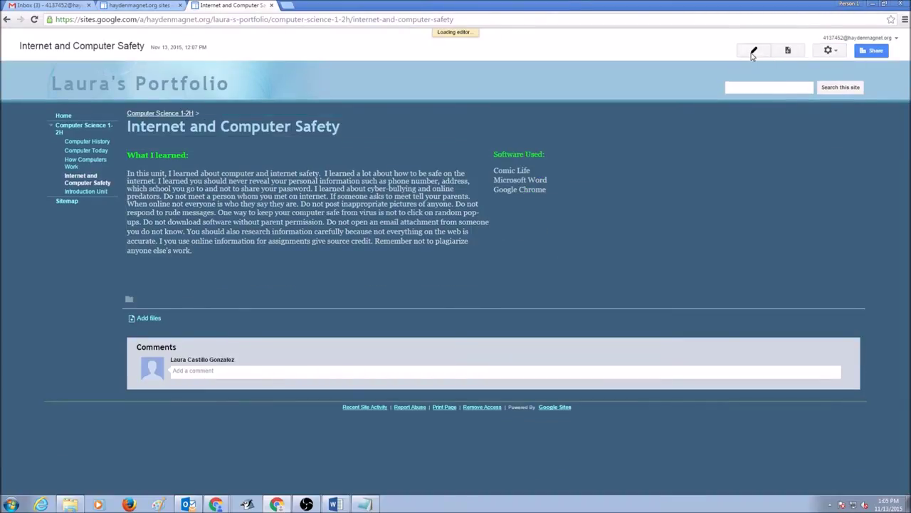
Return the page to a one-column layout and save it
{"action": "left_click", "coordinate": [753, 53]}
{"action": "left_click", "coordinate": [231, 61]}
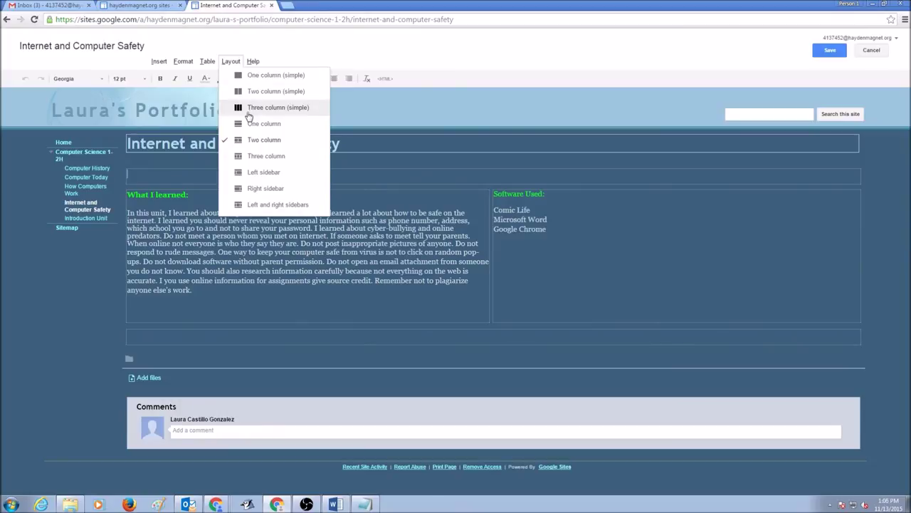
{"action": "left_click", "coordinate": [260, 124]}
{"action": "left_click", "coordinate": [830, 51]}
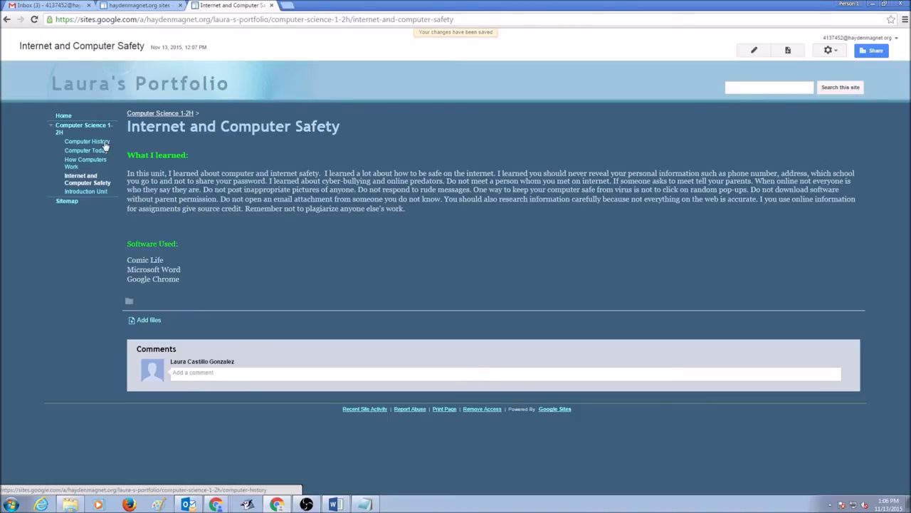
Paste the green 'What I learned:' and 'Software Used:' headings into Computer History, with blank lines between
{"action": "left_click_drag", "start_coordinate": [191, 155], "coordinate": [127, 155]}
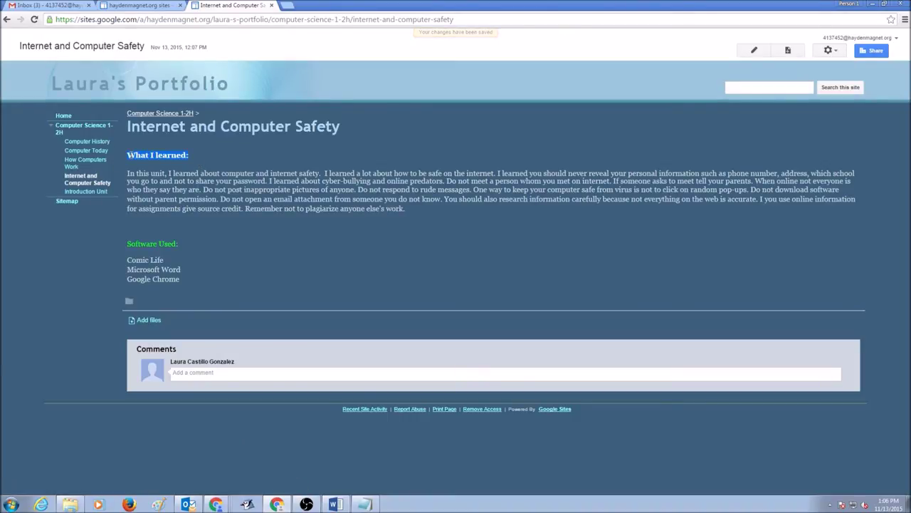
{"action": "left_click", "coordinate": [88, 142]}
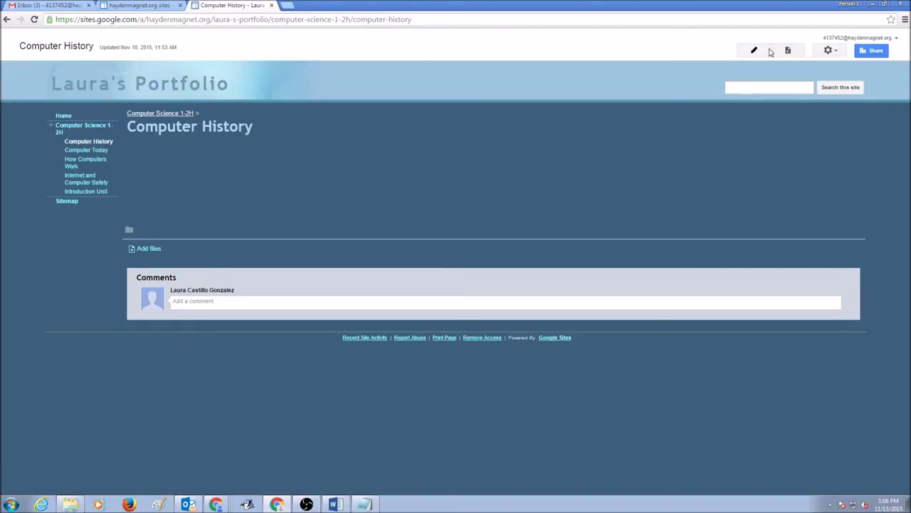
{"action": "left_click", "coordinate": [754, 49]}
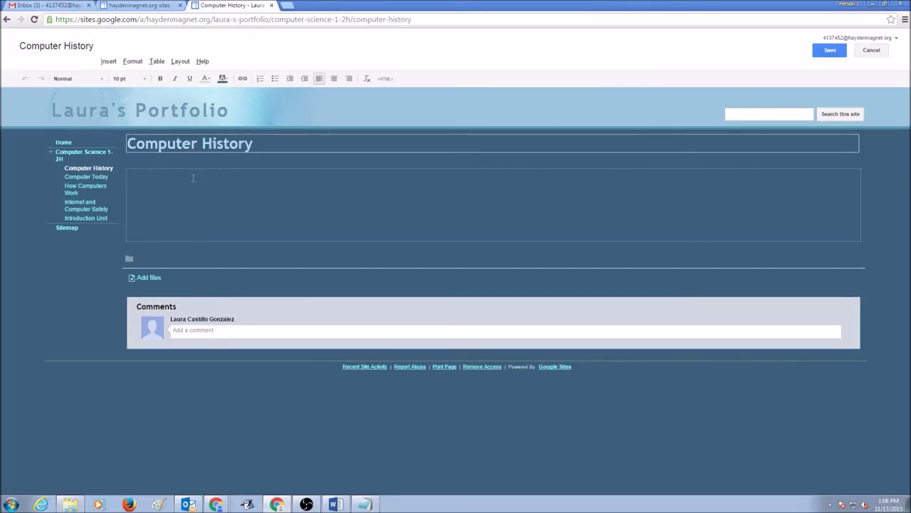
{"action": "key", "text": "ctrl+v"}
{"action": "key", "text": "ctrl+v"}
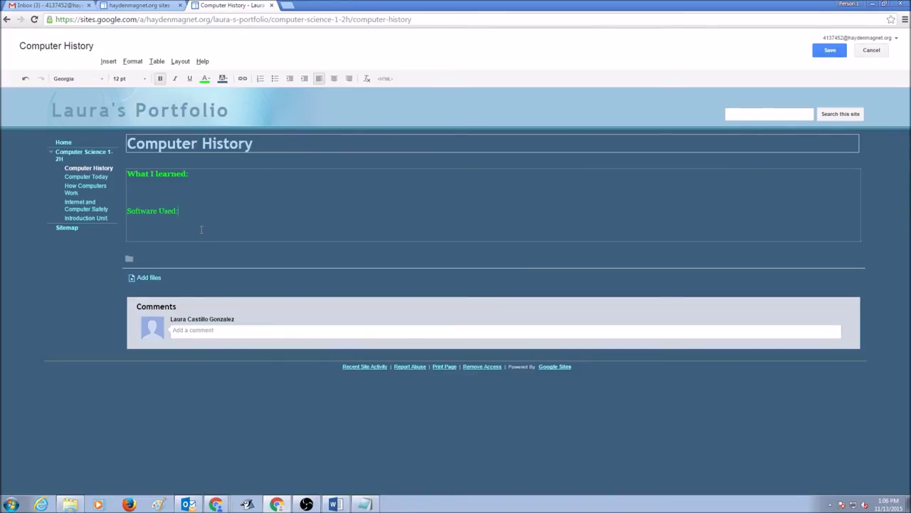
{"action": "key", "text": "Return"}
{"action": "key", "text": "Return"}
{"action": "key", "text": "Return"}
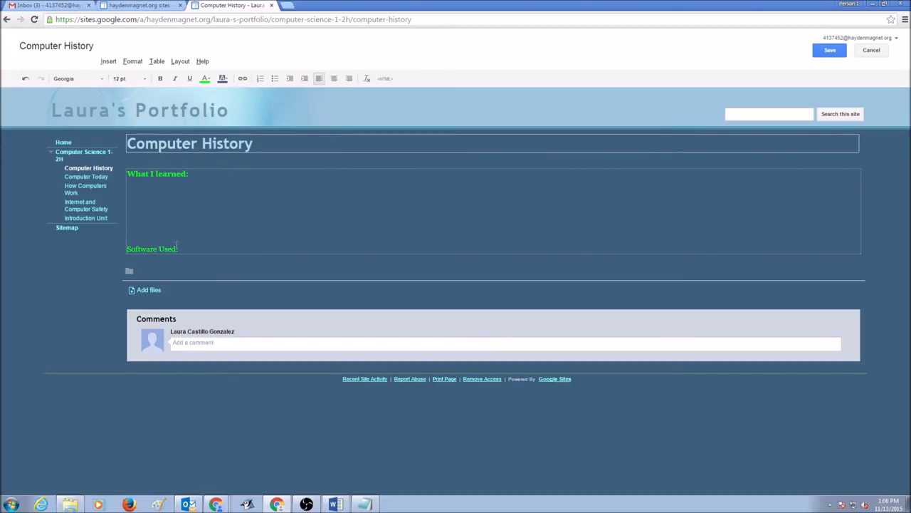
Make the 'Software Used:' heading bold and save the Computer History page
{"action": "left_click_drag", "start_coordinate": [183, 249], "coordinate": [128, 248]}
{"action": "left_click", "coordinate": [160, 78]}
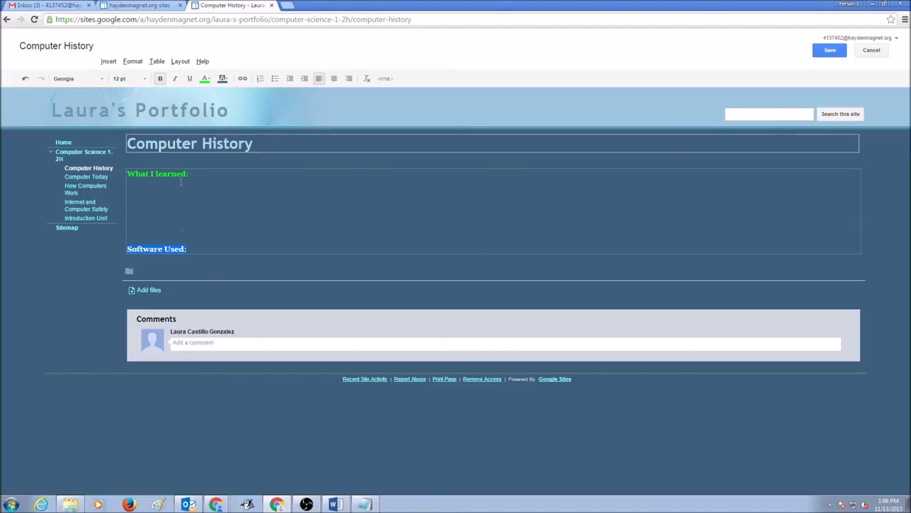
{"action": "left_click", "coordinate": [205, 228]}
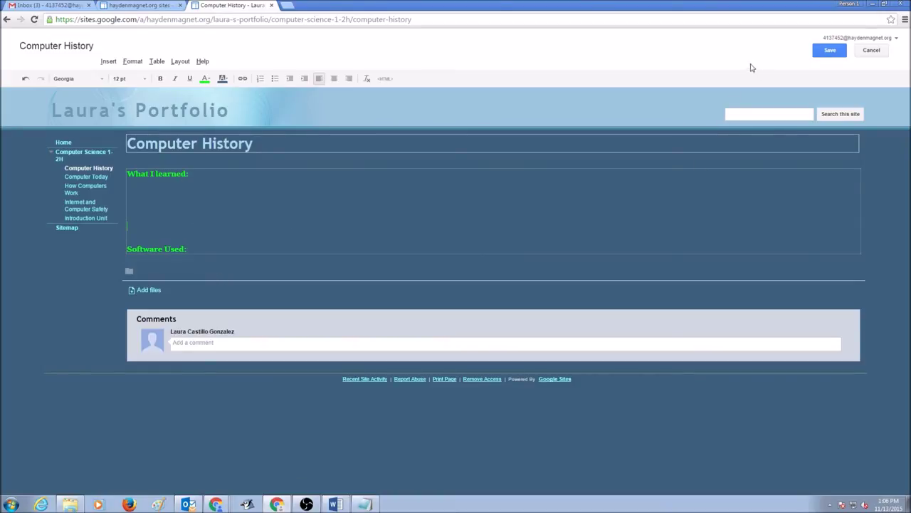
{"action": "left_click", "coordinate": [827, 52]}
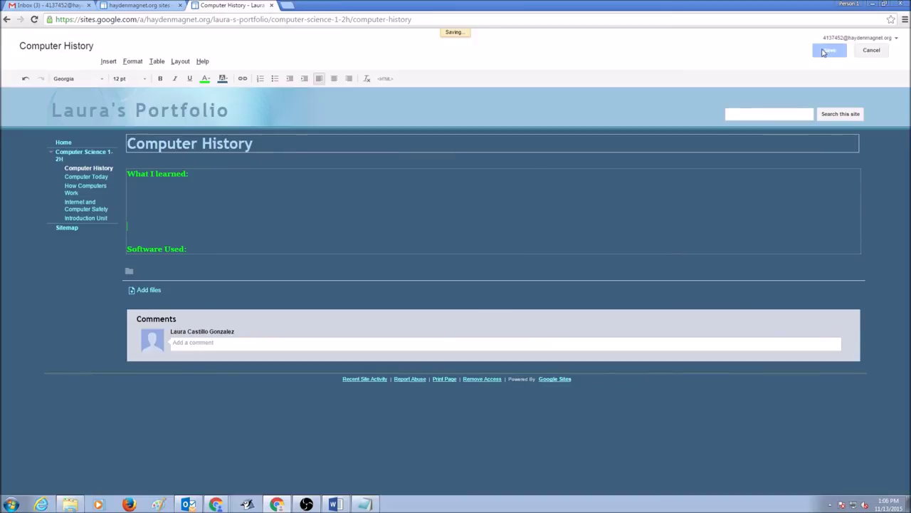
Copy both headings from the Computer History body and save the page again
{"action": "left_click", "coordinate": [826, 51]}
{"action": "left_click_drag", "start_coordinate": [127, 247], "coordinate": [128, 169]}
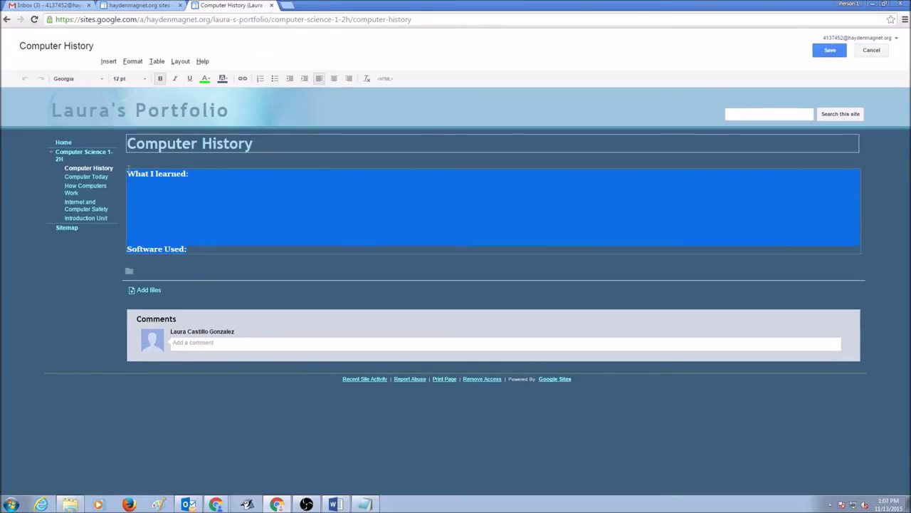
{"action": "left_click", "coordinate": [828, 55]}
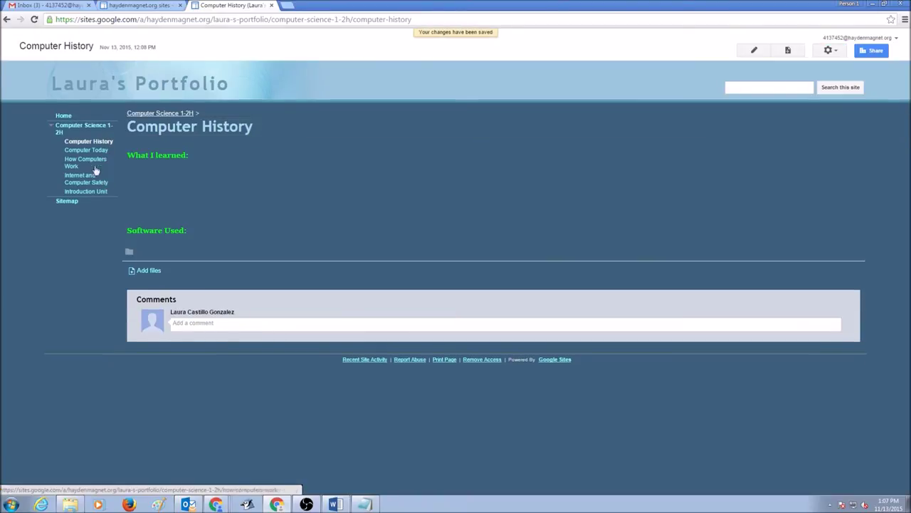
Paste the headings into the Computer Today page, remove the empty top line, and save
{"action": "left_click", "coordinate": [98, 151]}
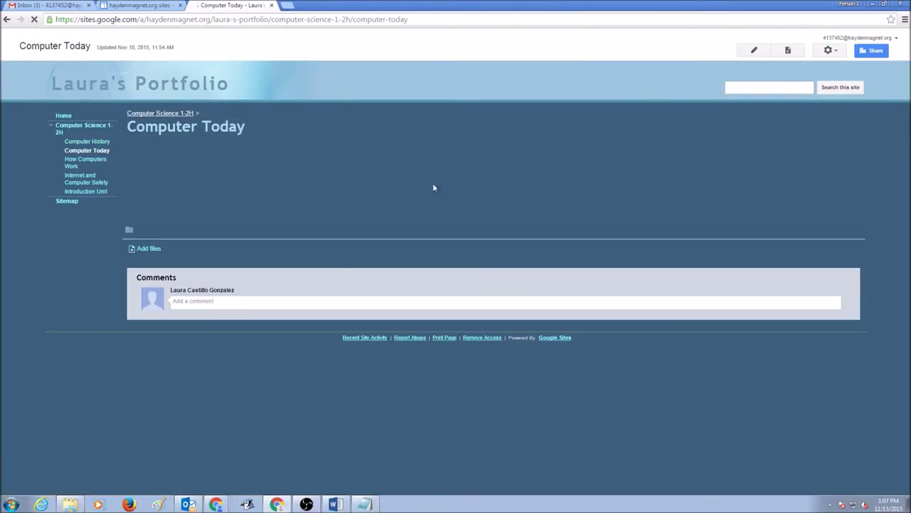
{"action": "left_click", "coordinate": [754, 53]}
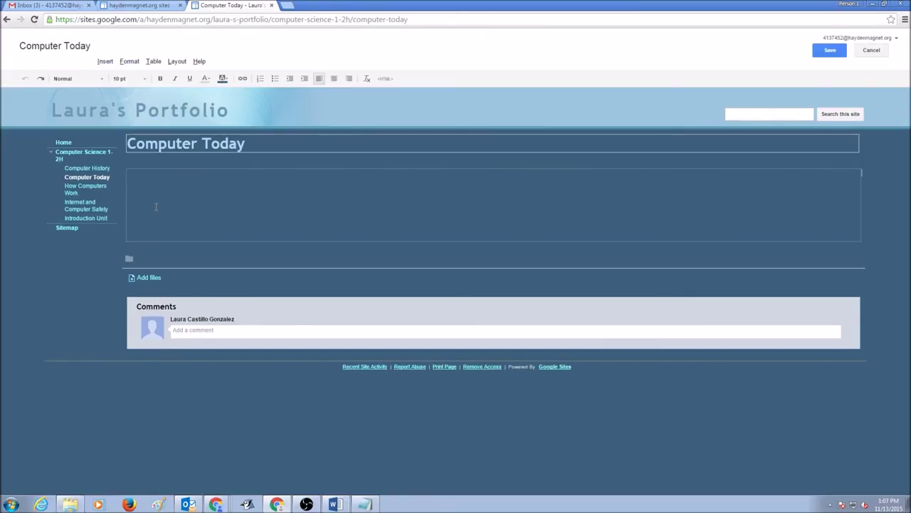
{"action": "key", "text": "ctrl+v"}
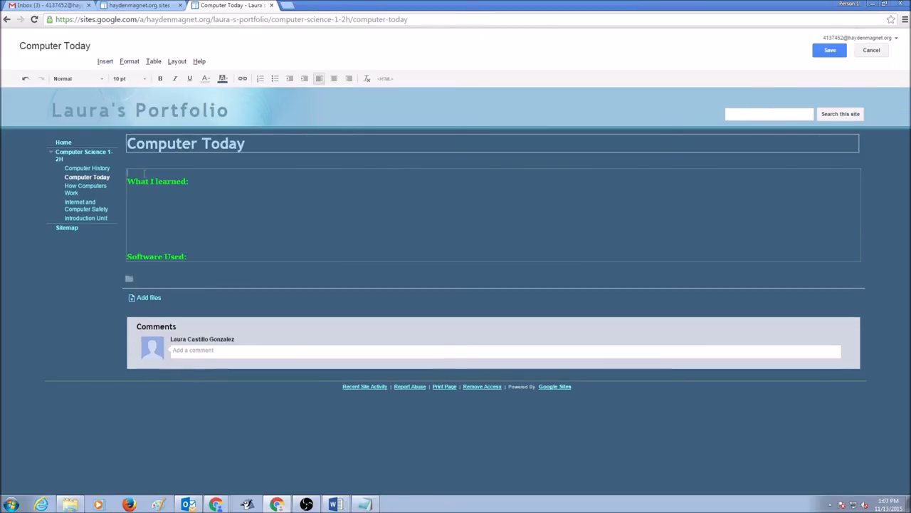
{"action": "key", "text": "Delete"}
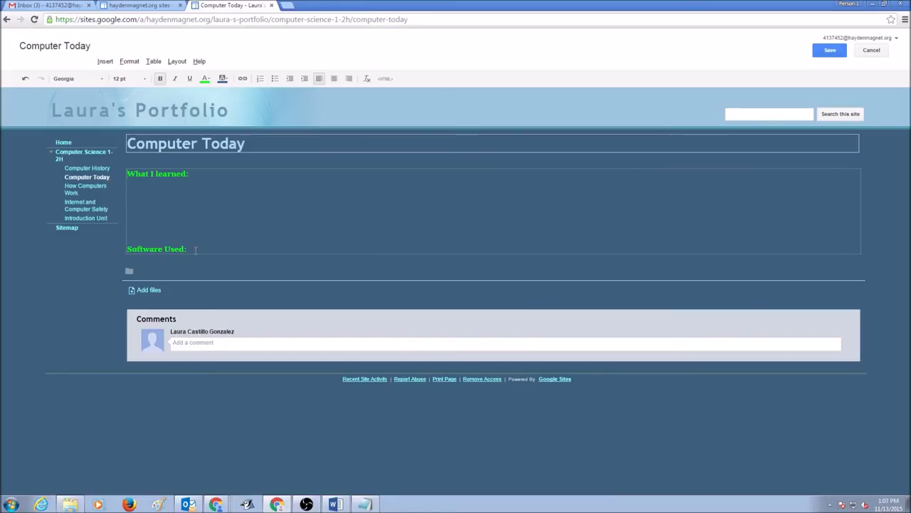
{"action": "left_click", "coordinate": [828, 51]}
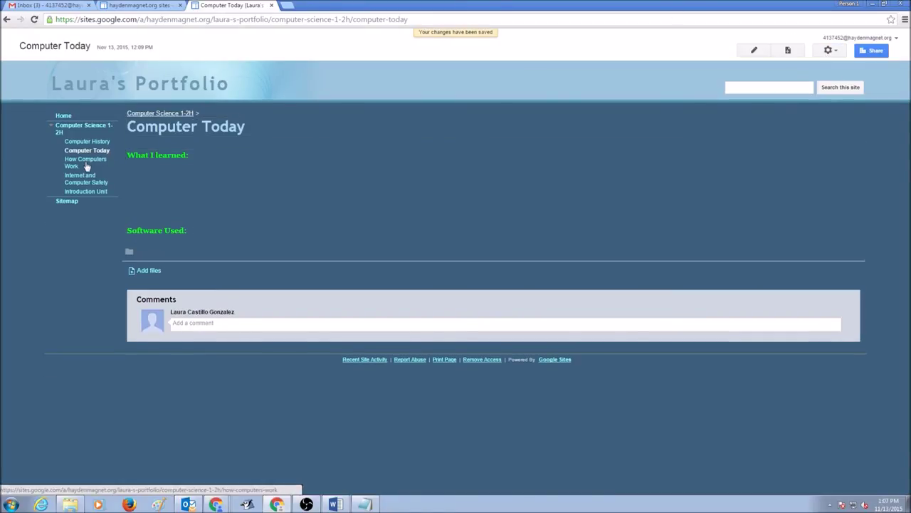
Paste the headings into How Computers Work, save, and return to Internet and Computer Safety
{"action": "left_click", "coordinate": [85, 163]}
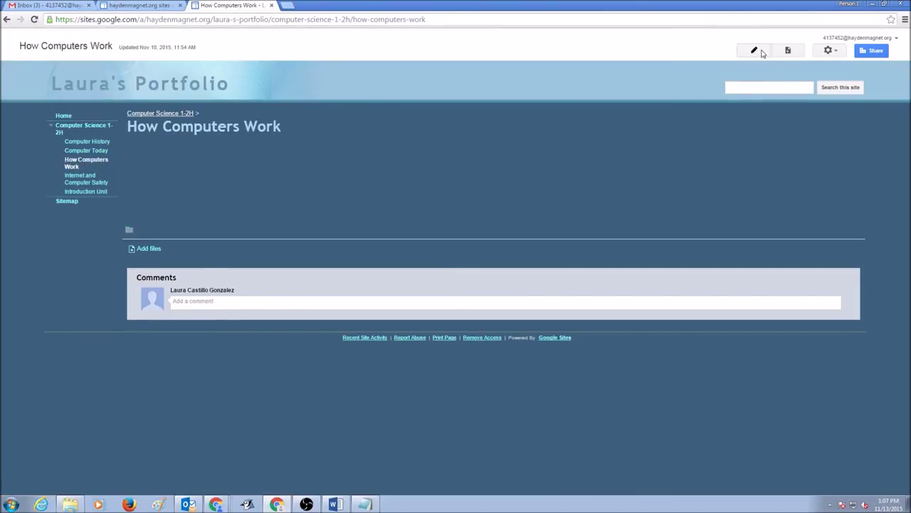
{"action": "left_click", "coordinate": [753, 50]}
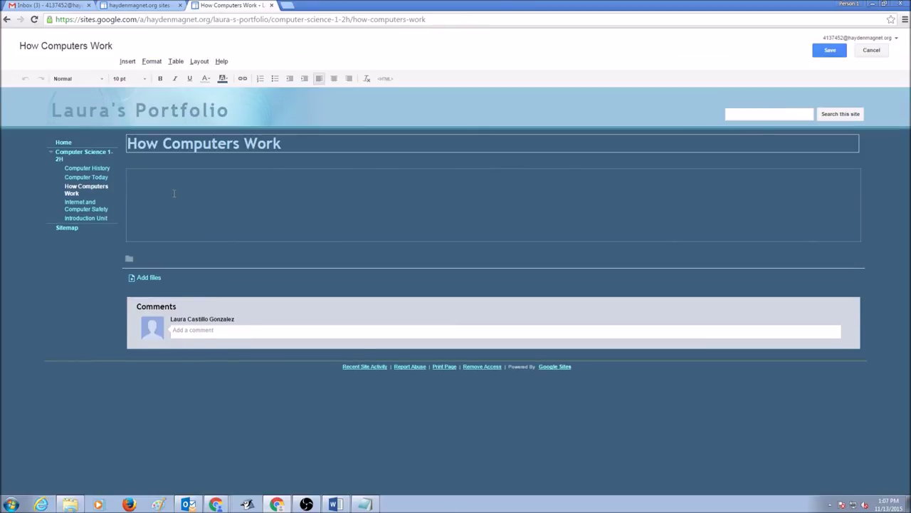
{"action": "key", "text": "ctrl+v"}
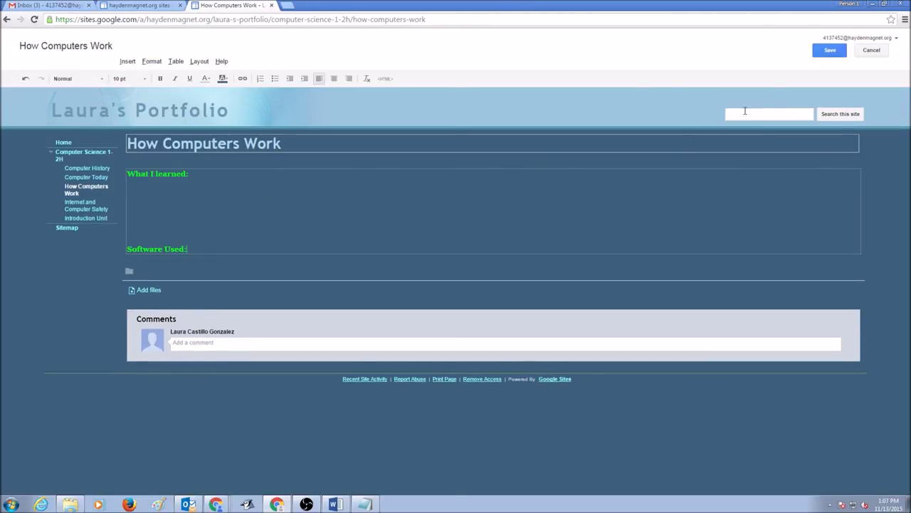
{"action": "left_click", "coordinate": [830, 51]}
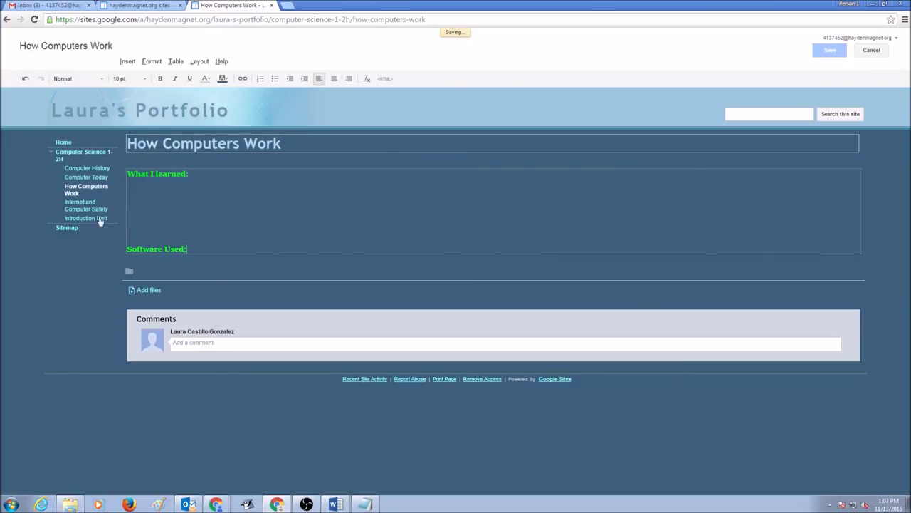
{"action": "left_click", "coordinate": [88, 183]}
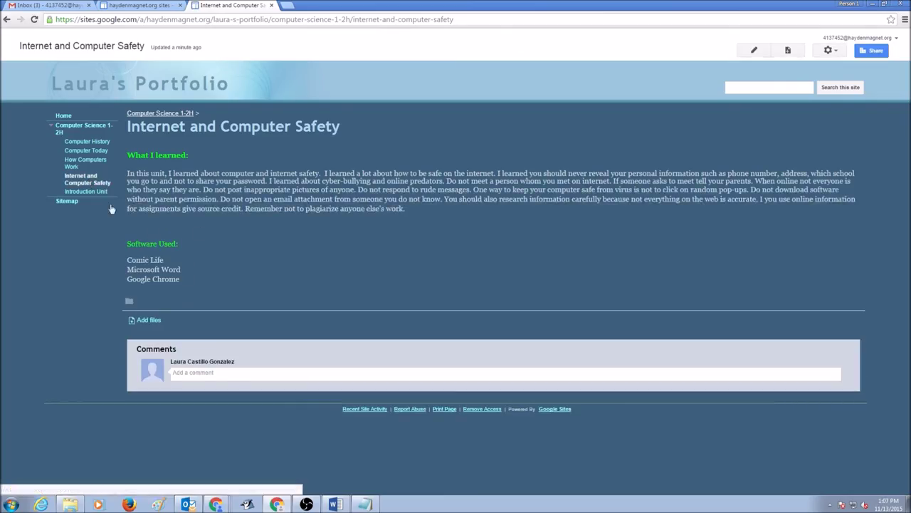
Paste the green bold headings into the empty Introduction Unit body and save the page
{"action": "left_click", "coordinate": [96, 191]}
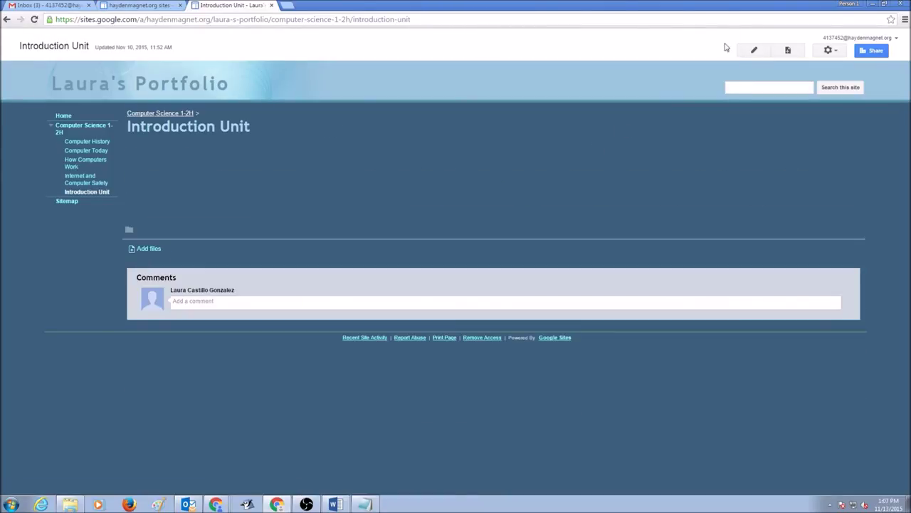
{"action": "left_click", "coordinate": [755, 51]}
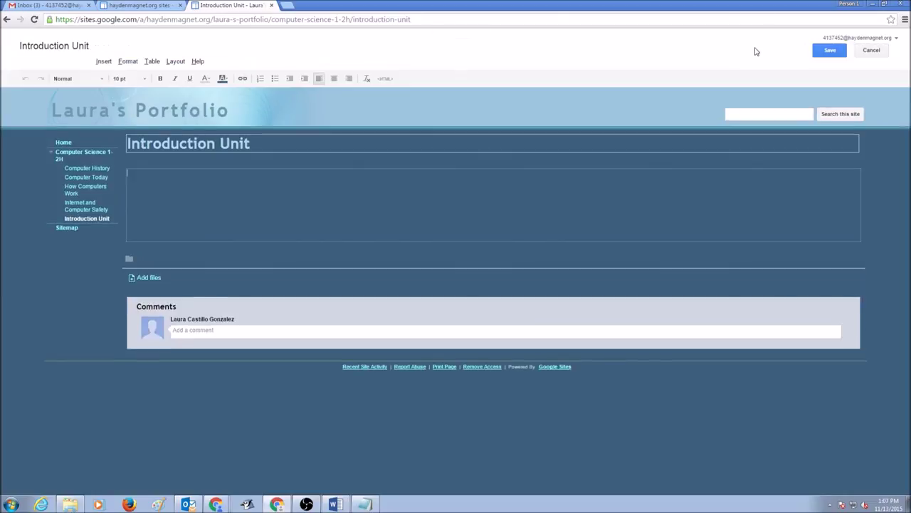
{"action": "key", "text": "ctrl+v"}
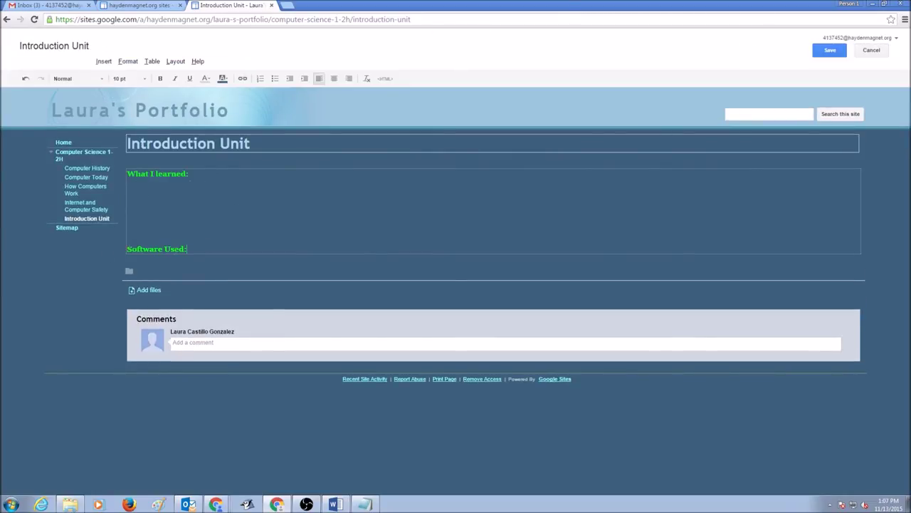
{"action": "left_click", "coordinate": [828, 54]}
Check Computer History, Computer Today and How Computers Work, then review Internet Safety's paragraph and software list
{"action": "left_click", "coordinate": [73, 142]}
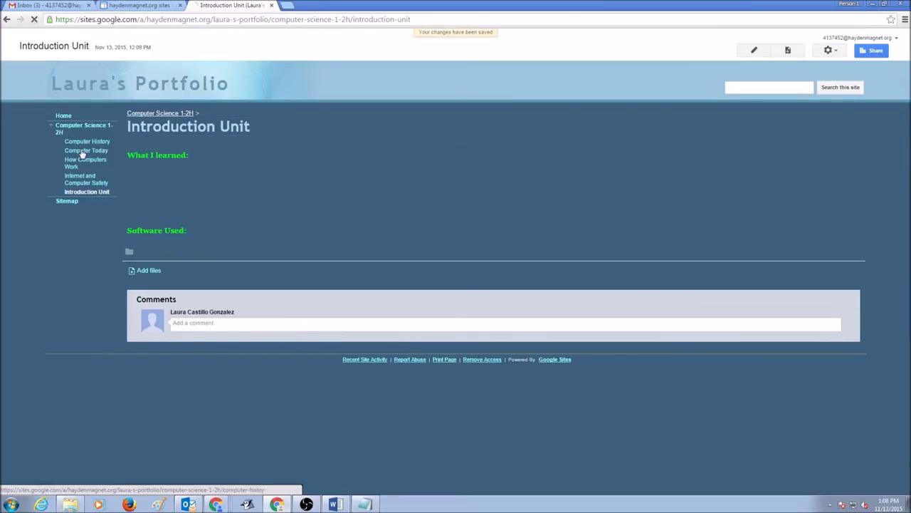
{"action": "left_click", "coordinate": [83, 150]}
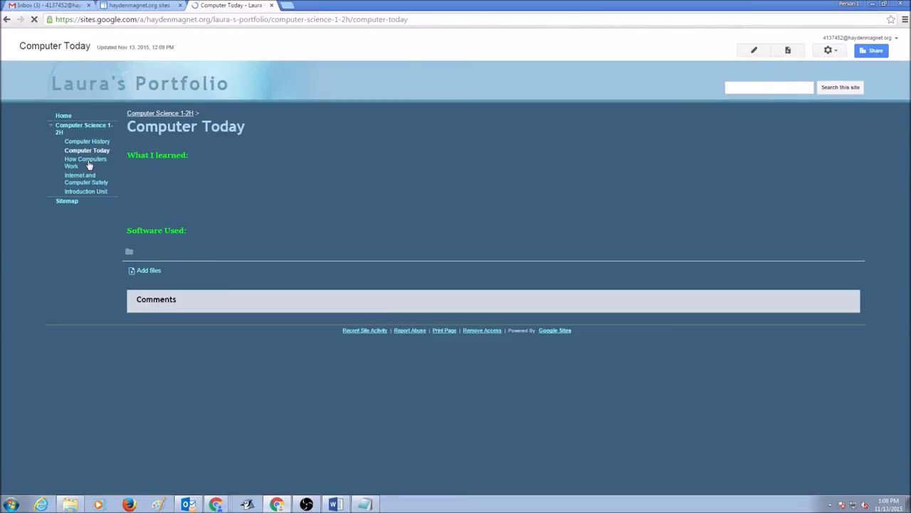
{"action": "left_click", "coordinate": [87, 161]}
{"action": "left_click", "coordinate": [76, 179]}
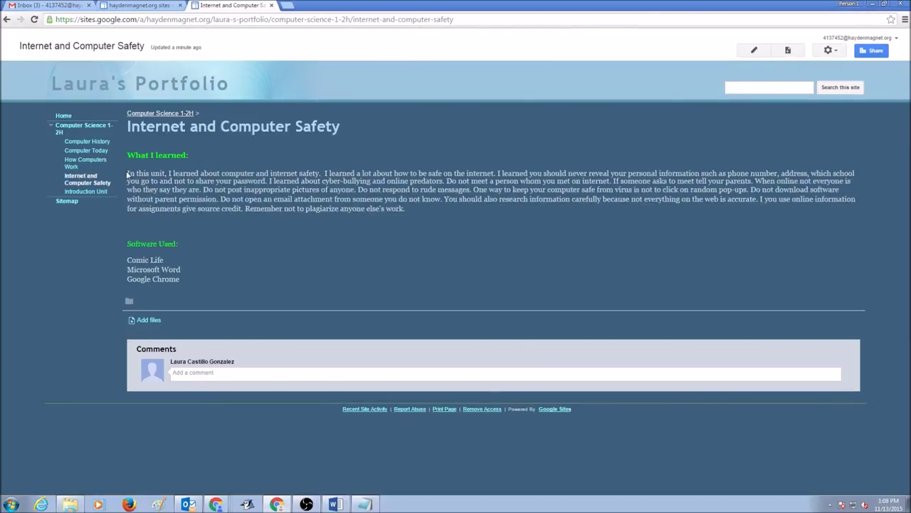
{"action": "left_click_drag", "start_coordinate": [128, 174], "coordinate": [427, 222]}
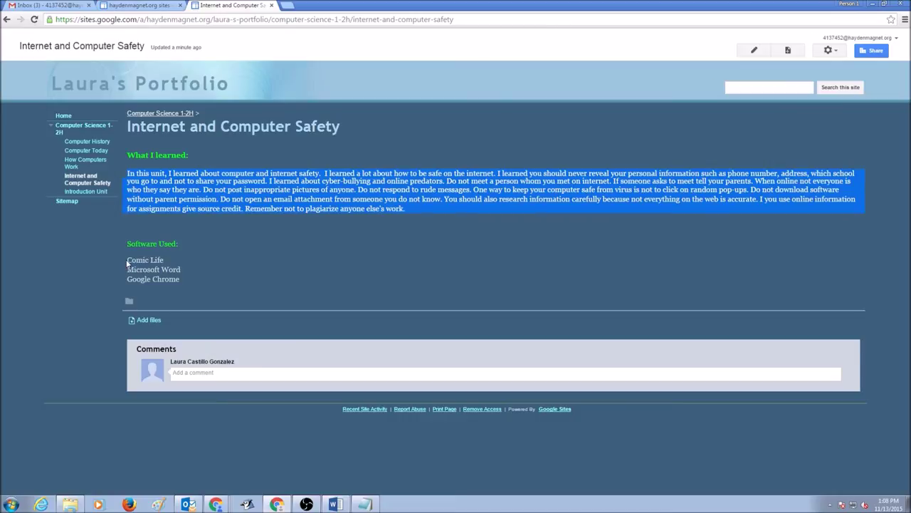
{"action": "left_click_drag", "start_coordinate": [127, 261], "coordinate": [178, 280]}
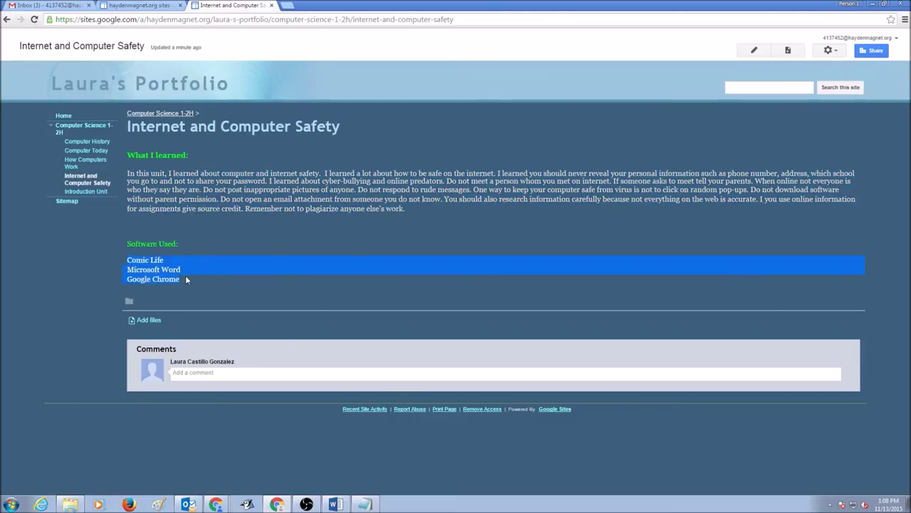